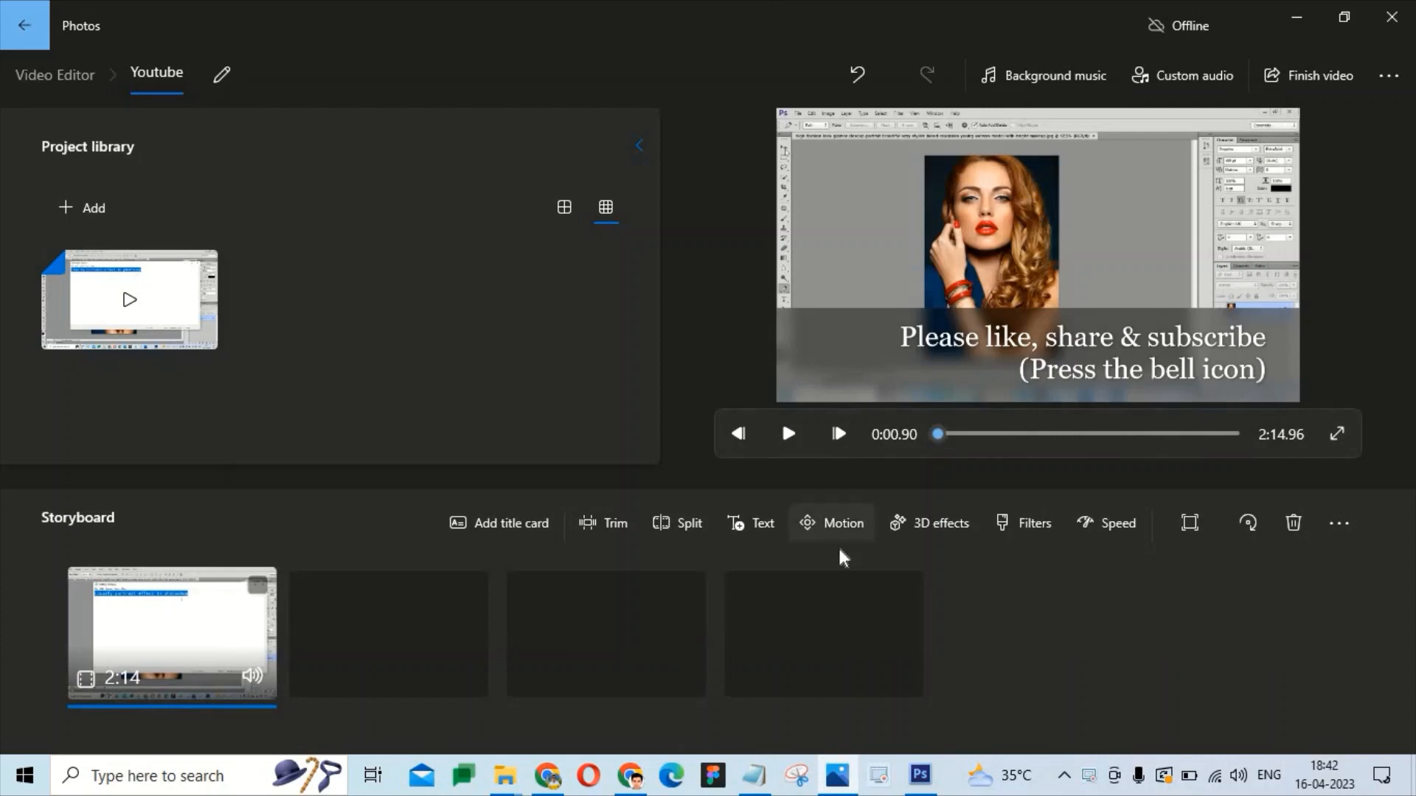
Step: In Photoshop, duplicate the tiger layer and add a black (000000) Solid Color fill layer between the two copies
click(919, 775)
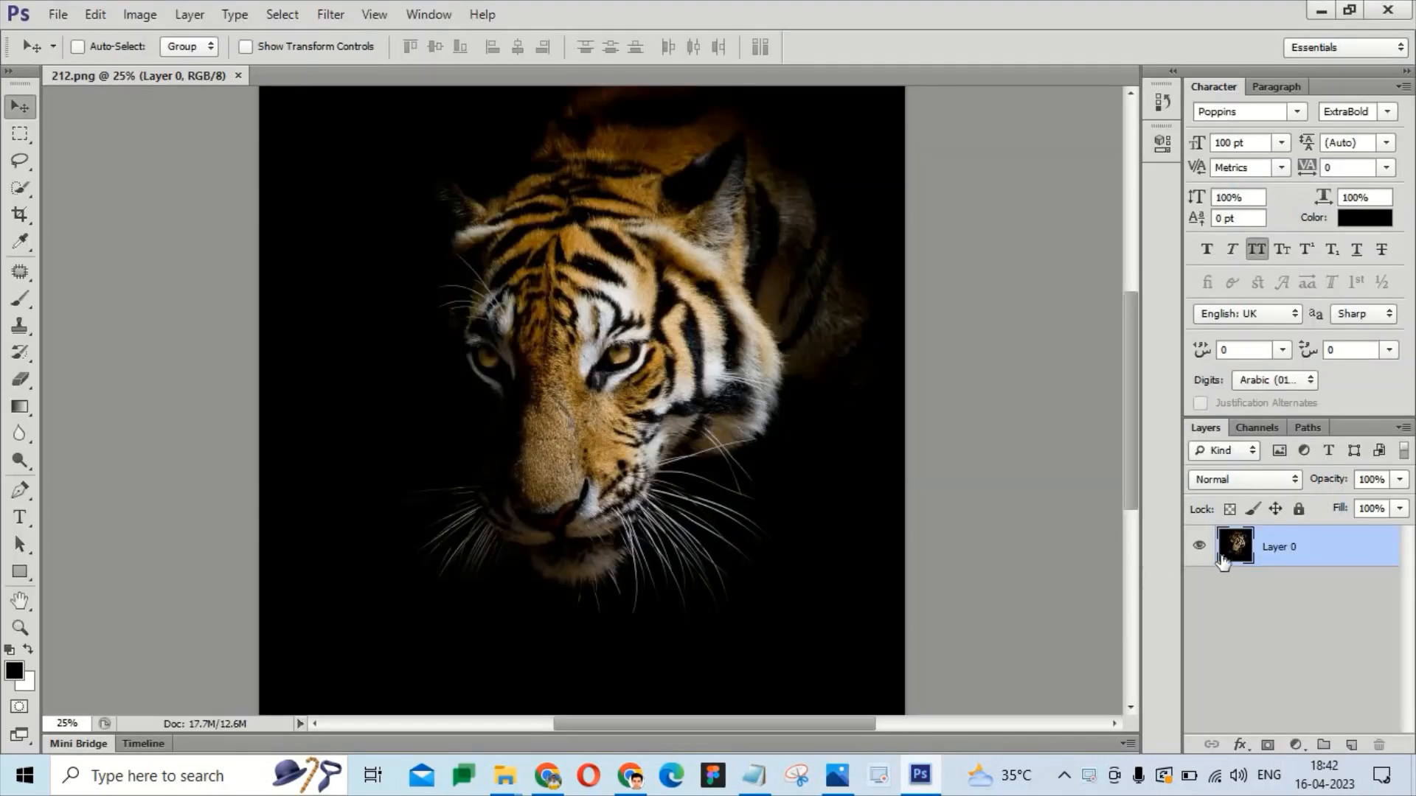
key(ctrl+j)
click(1298, 586)
click(1240, 744)
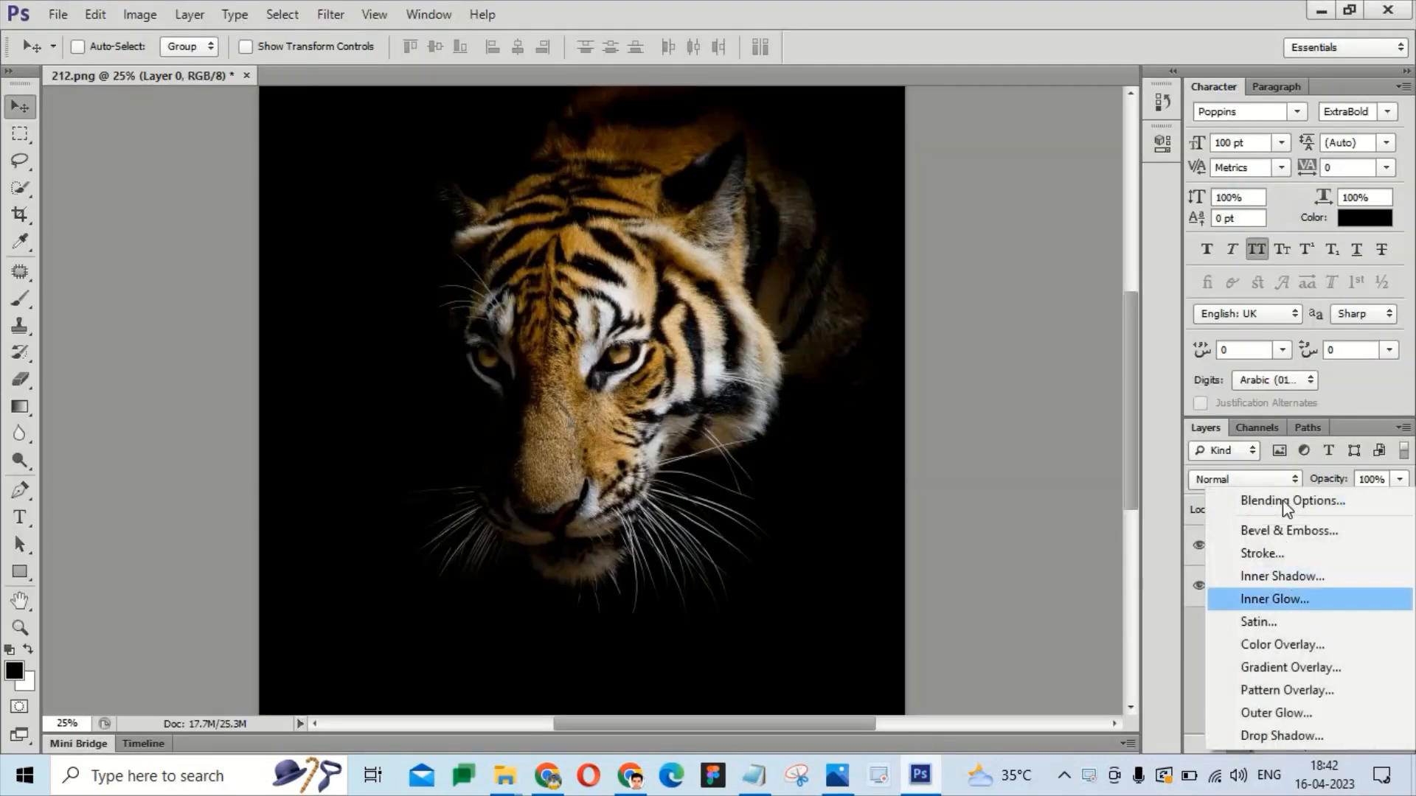
click(1197, 746)
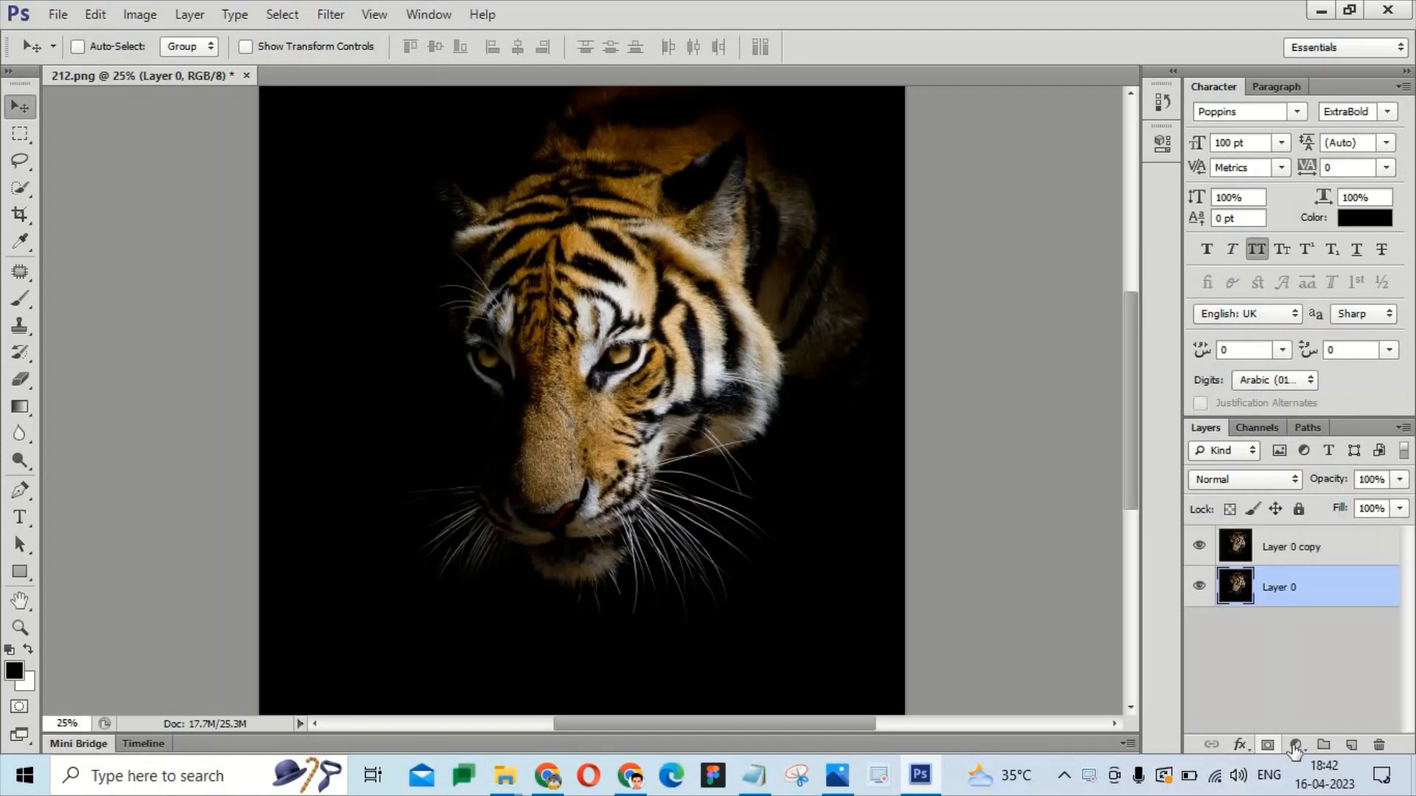
click(1296, 747)
click(1280, 293)
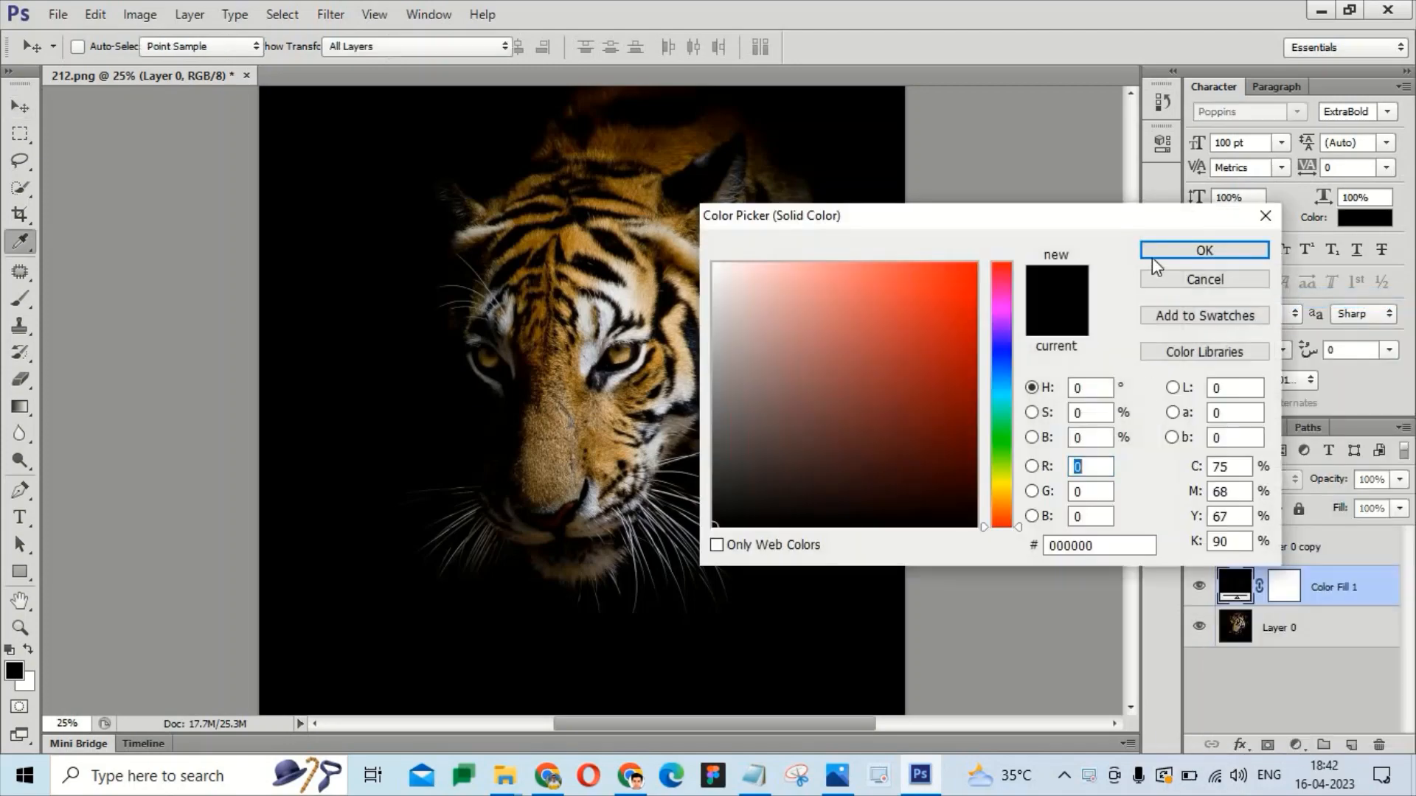
click(1159, 251)
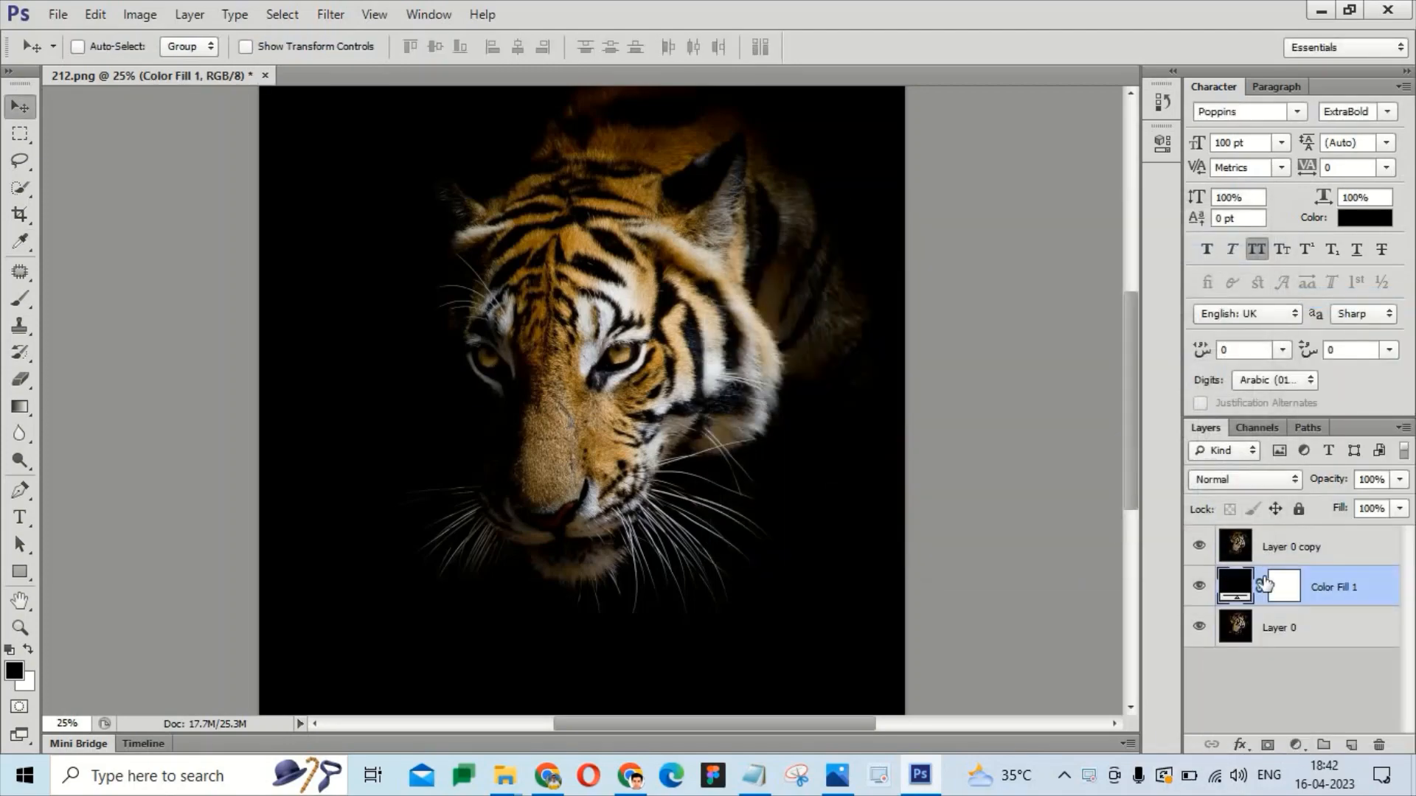
Step: Add a layer mask to Layer 0 copy and invert the mask to black
click(1312, 546)
click(1268, 745)
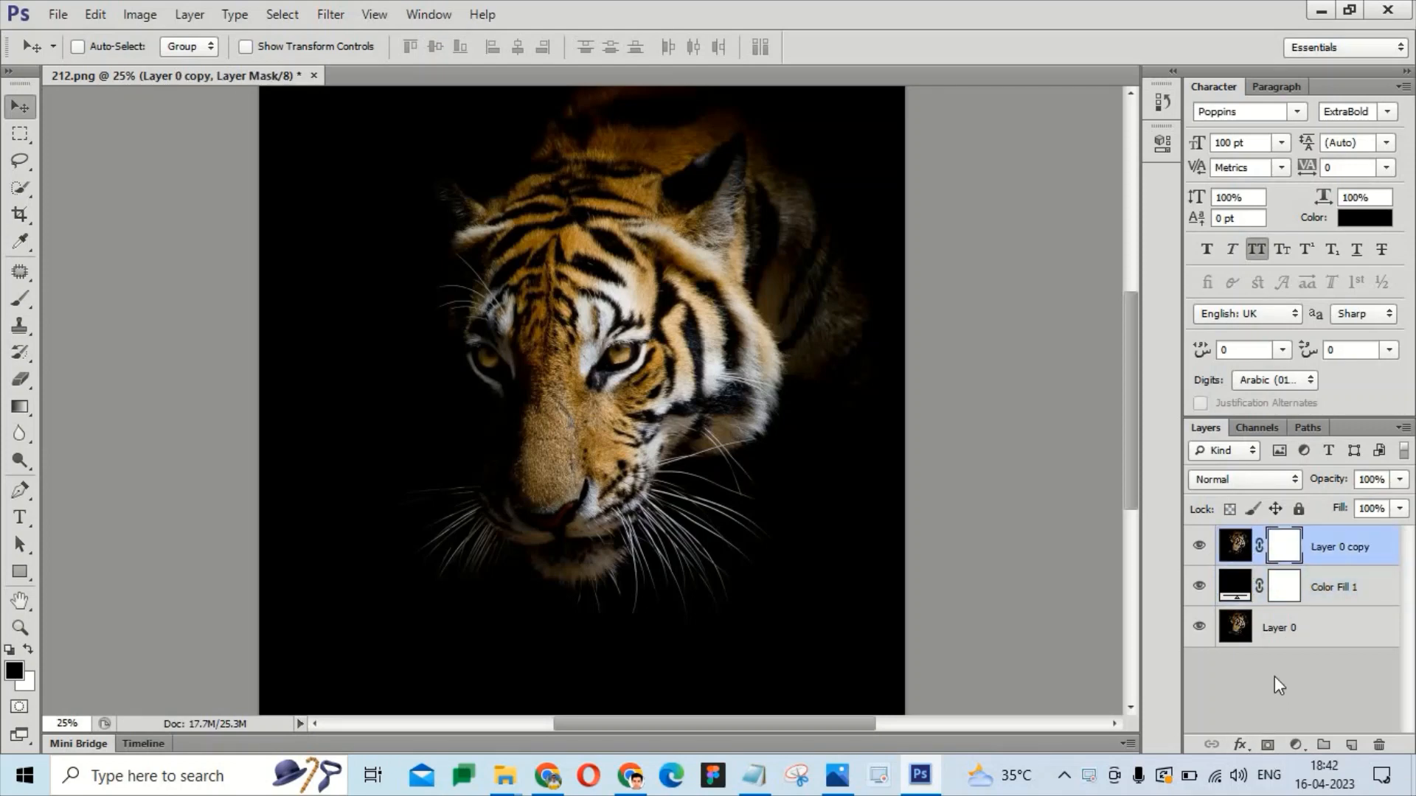
key(Delete)
key(ctrl+z)
drag(1277, 546, 1277, 547)
key(ctrl+i)
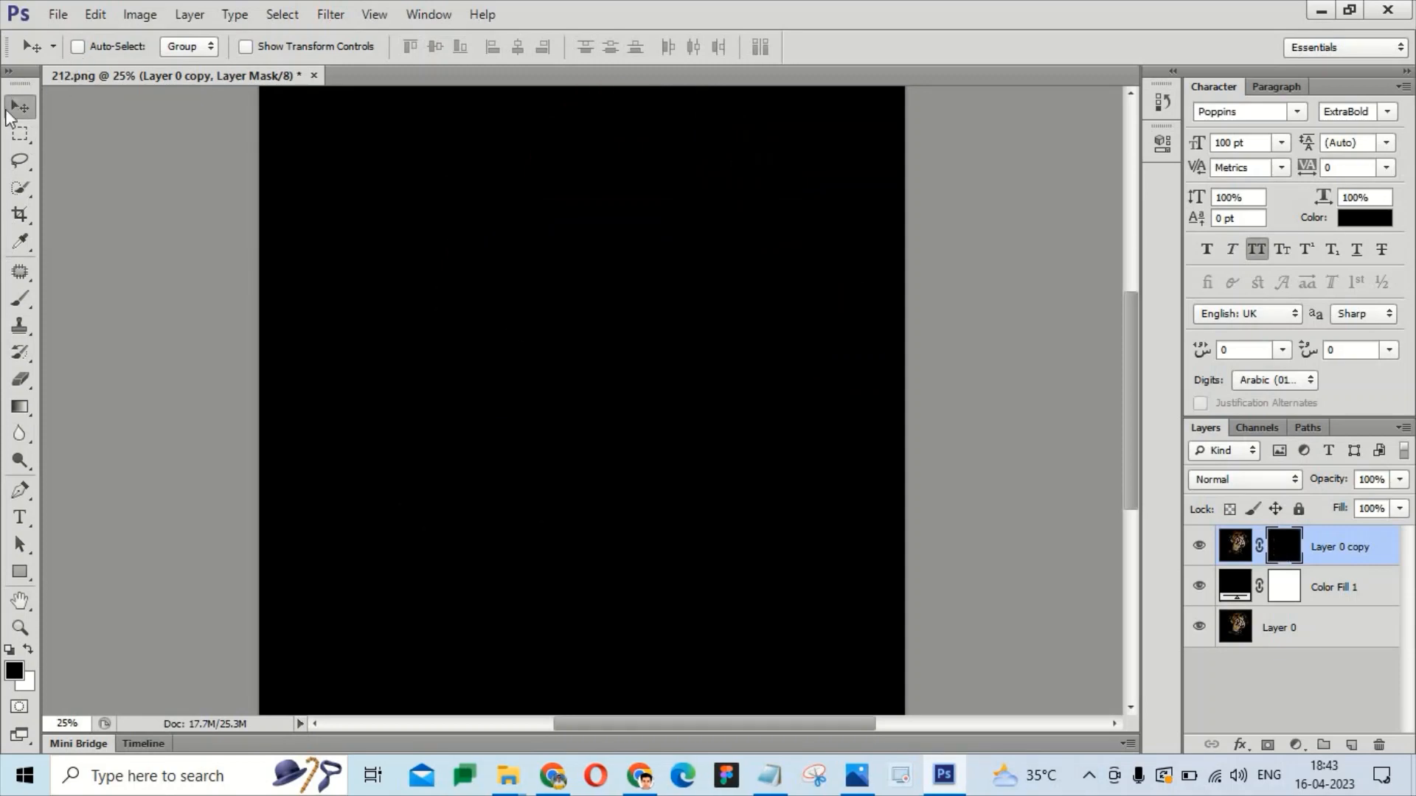
Step: Activate the Brush tool and choose the 27 px spatter tip from the brush presets
click(20, 298)
click(126, 296)
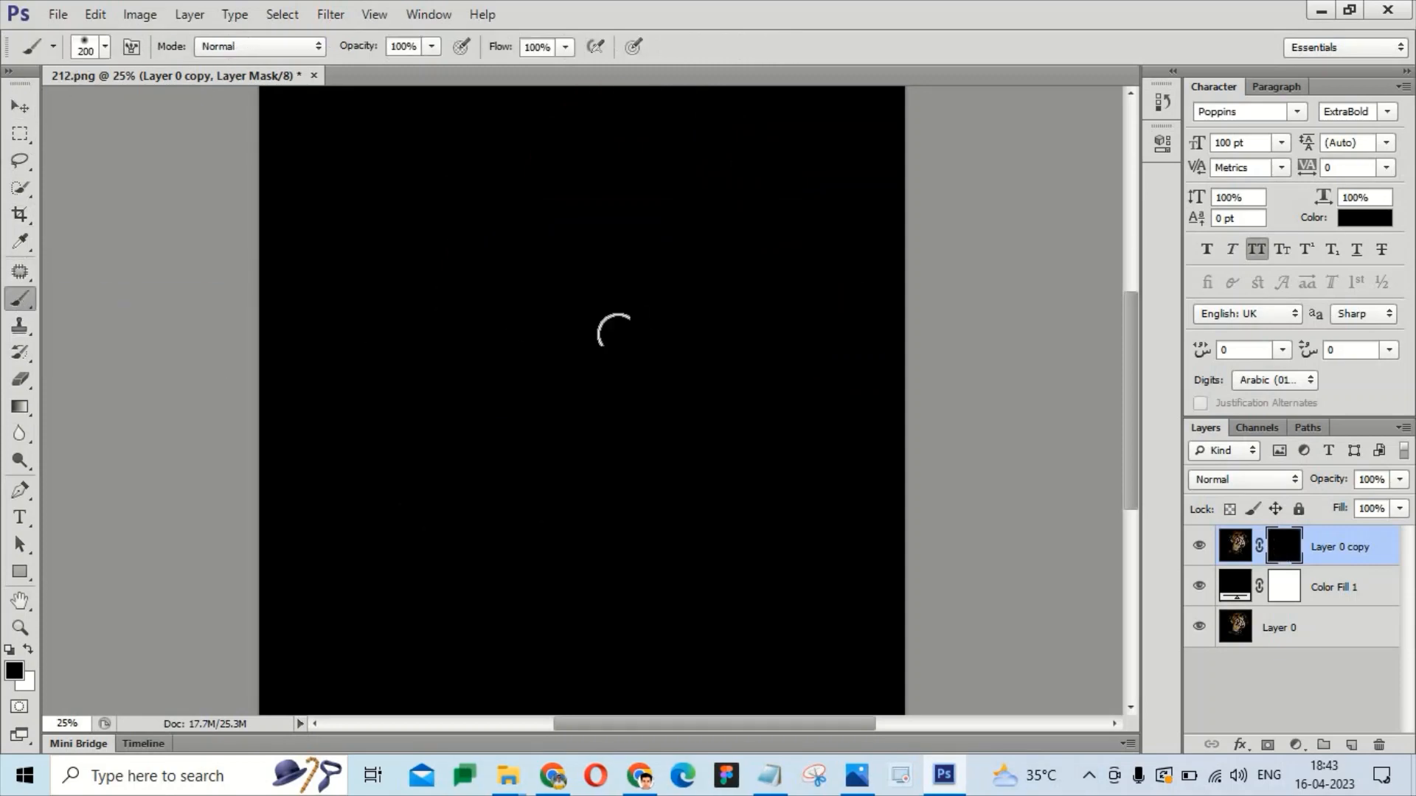
key(bracketleft)
key(bracketleft)
click(104, 46)
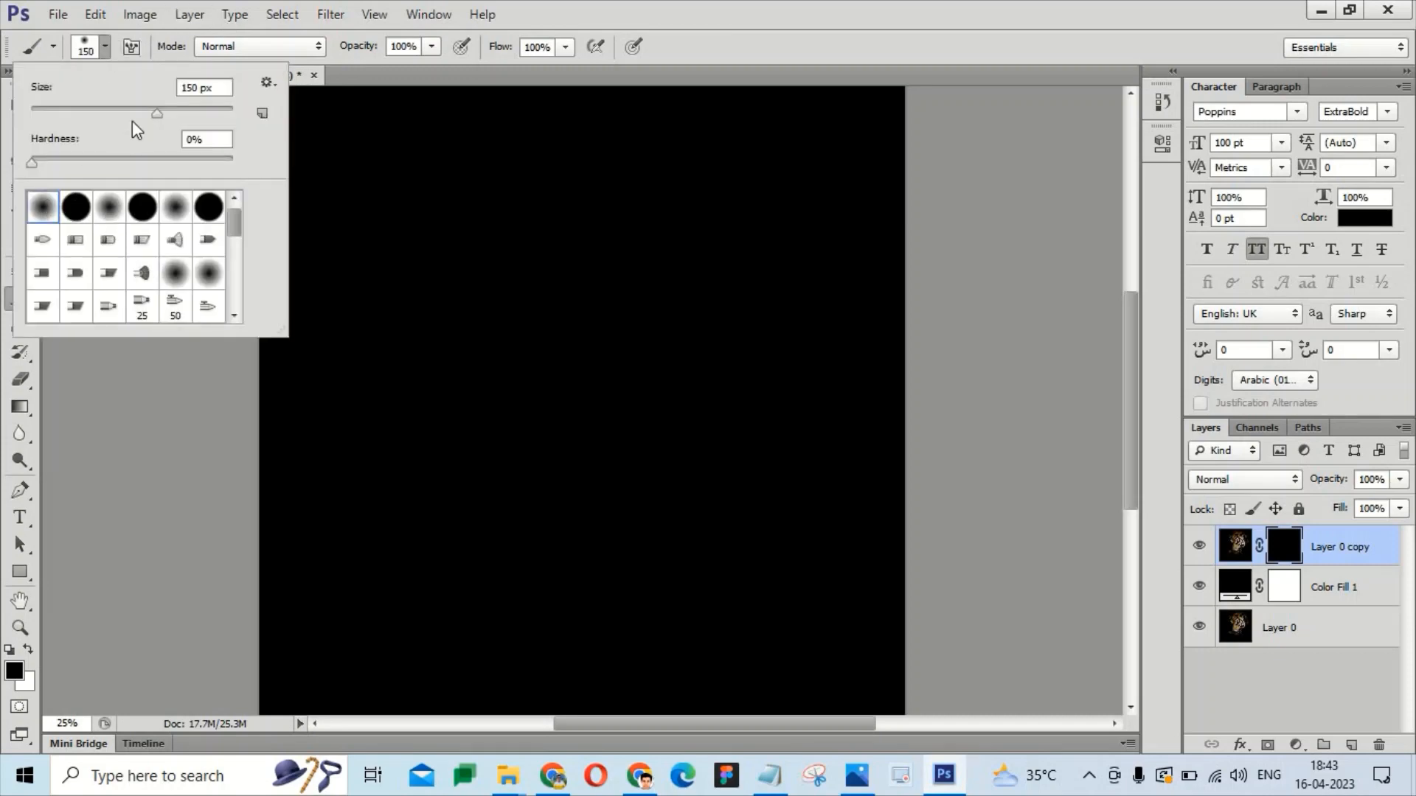
click(68, 212)
drag(234, 215, 222, 258)
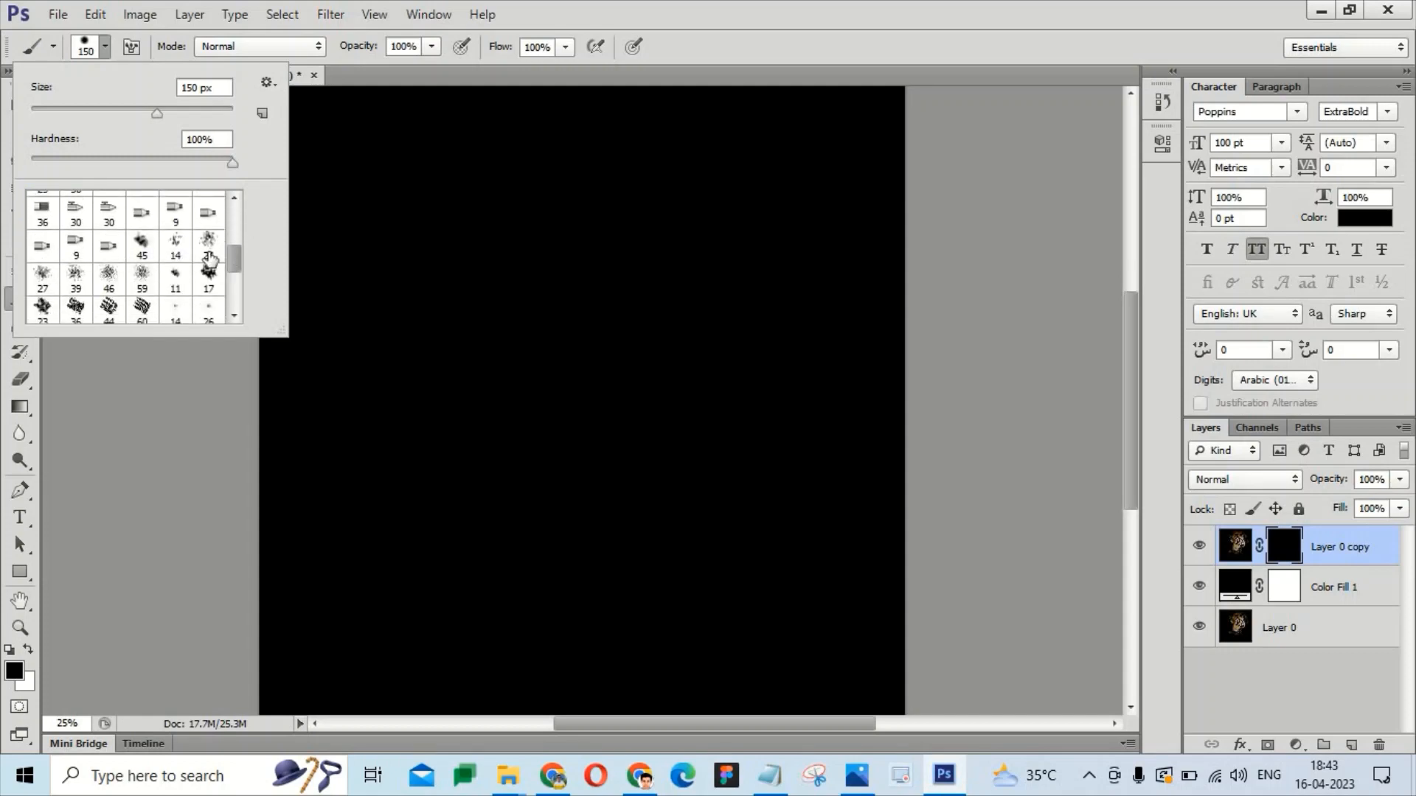
click(41, 278)
click(599, 5)
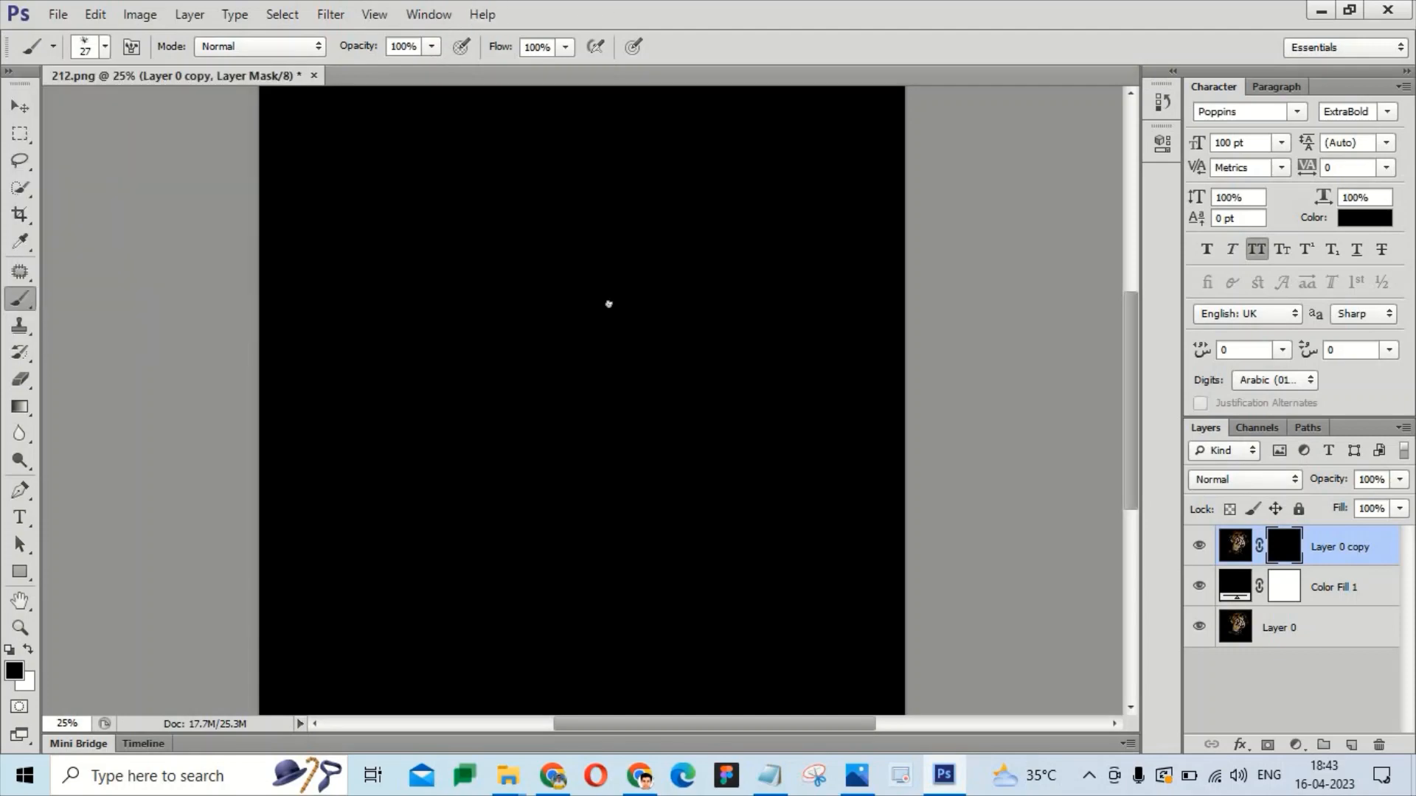
Step: Enlarge the spatter brush to 250 px and make white the foreground colour
key(bracketright)
key(bracketright)
key(bracketright)
key(bracketright)
key(bracketright)
key(bracketright)
key(bracketright)
key(bracketright)
key(bracketright)
key(x)
Step: Try revealing the tiger's face with 250 px spatter strokes on the Layer 0 copy mask, and refill the mask with black
mouse_move(571, 279)
mouse_down()
mouse_move(594, 317)
mouse_move(510, 307)
mouse_move(493, 319)
mouse_move(623, 397)
mouse_move(535, 403)
mouse_move(485, 379)
mouse_move(479, 443)
mouse_move(520, 494)
mouse_move(639, 411)
mouse_move(703, 315)
mouse_move(638, 229)
mouse_move(535, 200)
mouse_move(488, 220)
mouse_move(444, 291)
mouse_move(429, 399)
mouse_move(453, 529)
mouse_move(531, 572)
mouse_move(620, 513)
mouse_move(495, 584)
mouse_move(559, 624)
mouse_move(644, 534)
mouse_move(657, 466)
mouse_move(749, 339)
mouse_move(722, 256)
mouse_move(612, 205)
mouse_move(538, 186)
mouse_move(451, 204)
mouse_move(381, 402)
mouse_move(373, 494)
mouse_move(445, 390)
mouse_move(440, 468)
mouse_move(457, 536)
mouse_move(494, 454)
mouse_move(525, 566)
mouse_move(593, 622)
mouse_move(658, 569)
mouse_move(753, 300)
mouse_move(709, 215)
mouse_move(623, 183)
mouse_move(523, 178)
mouse_move(425, 287)
mouse_move(425, 390)
mouse_move(479, 442)
mouse_move(465, 472)
mouse_move(453, 447)
mouse_move(585, 350)
mouse_move(565, 520)
mouse_move(609, 492)
mouse_move(596, 480)
mouse_move(580, 499)
mouse_move(528, 604)
mouse_up()
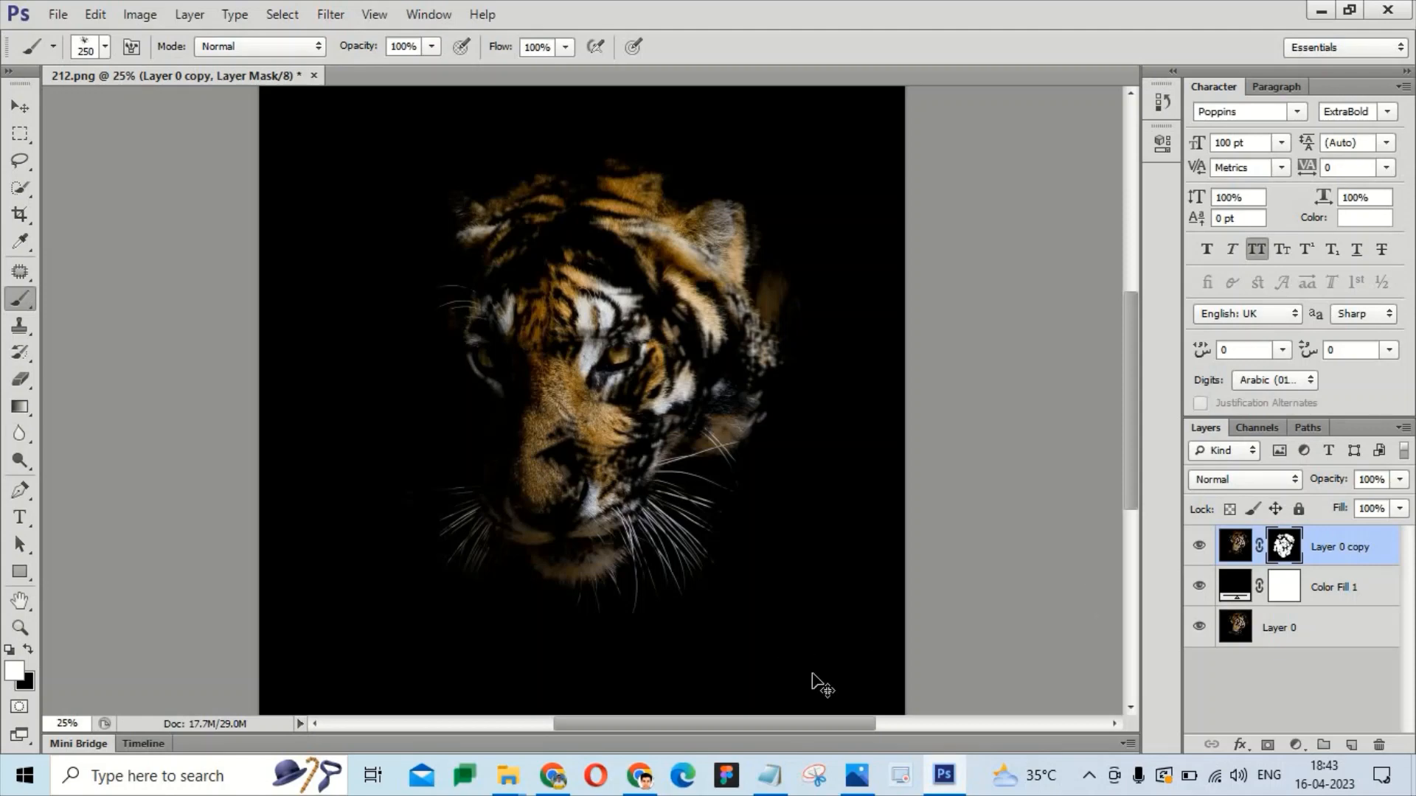
key(ctrl+BackSpace)
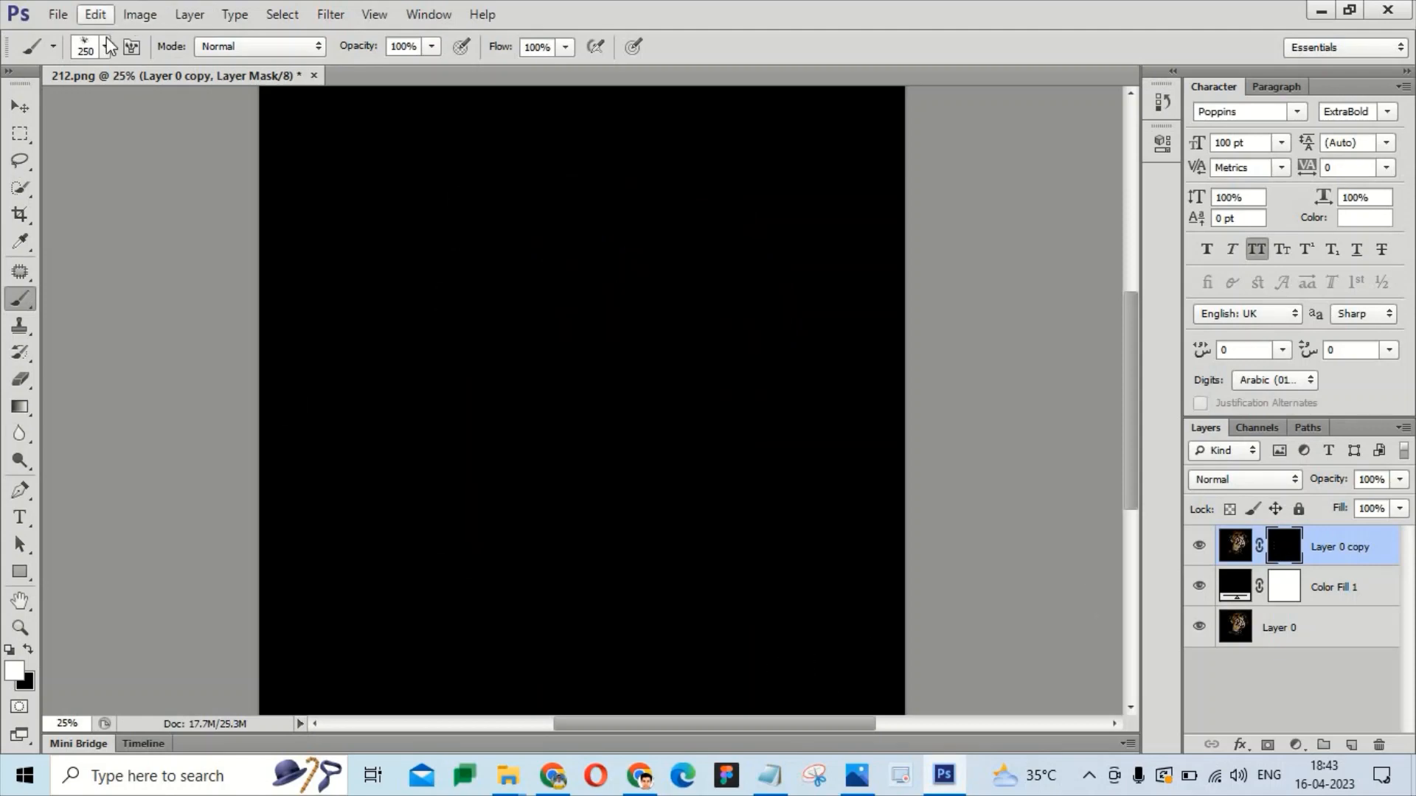
Step: Choose the 15 px hard round tip near the end of the brush presets
click(106, 39)
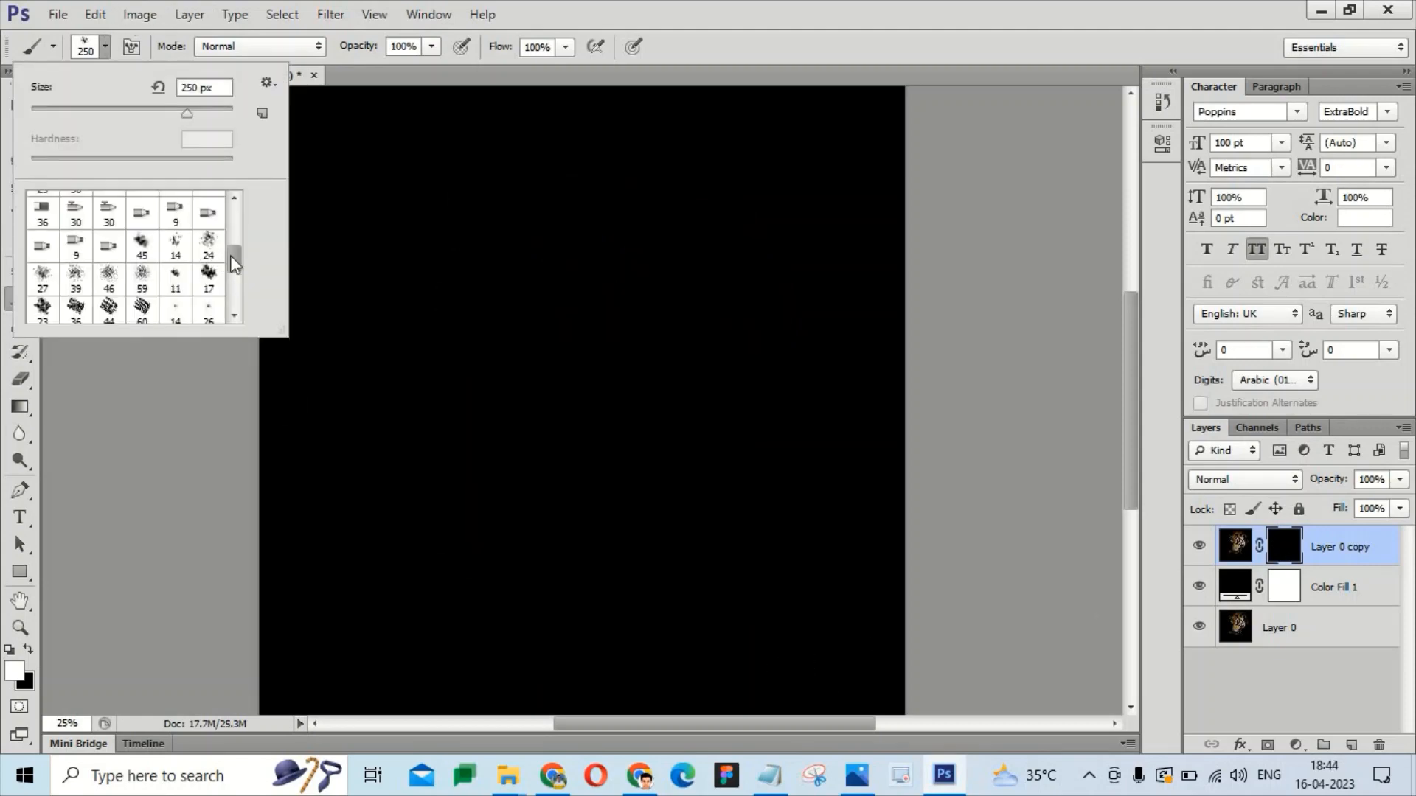
scroll(234, 271, down, 3)
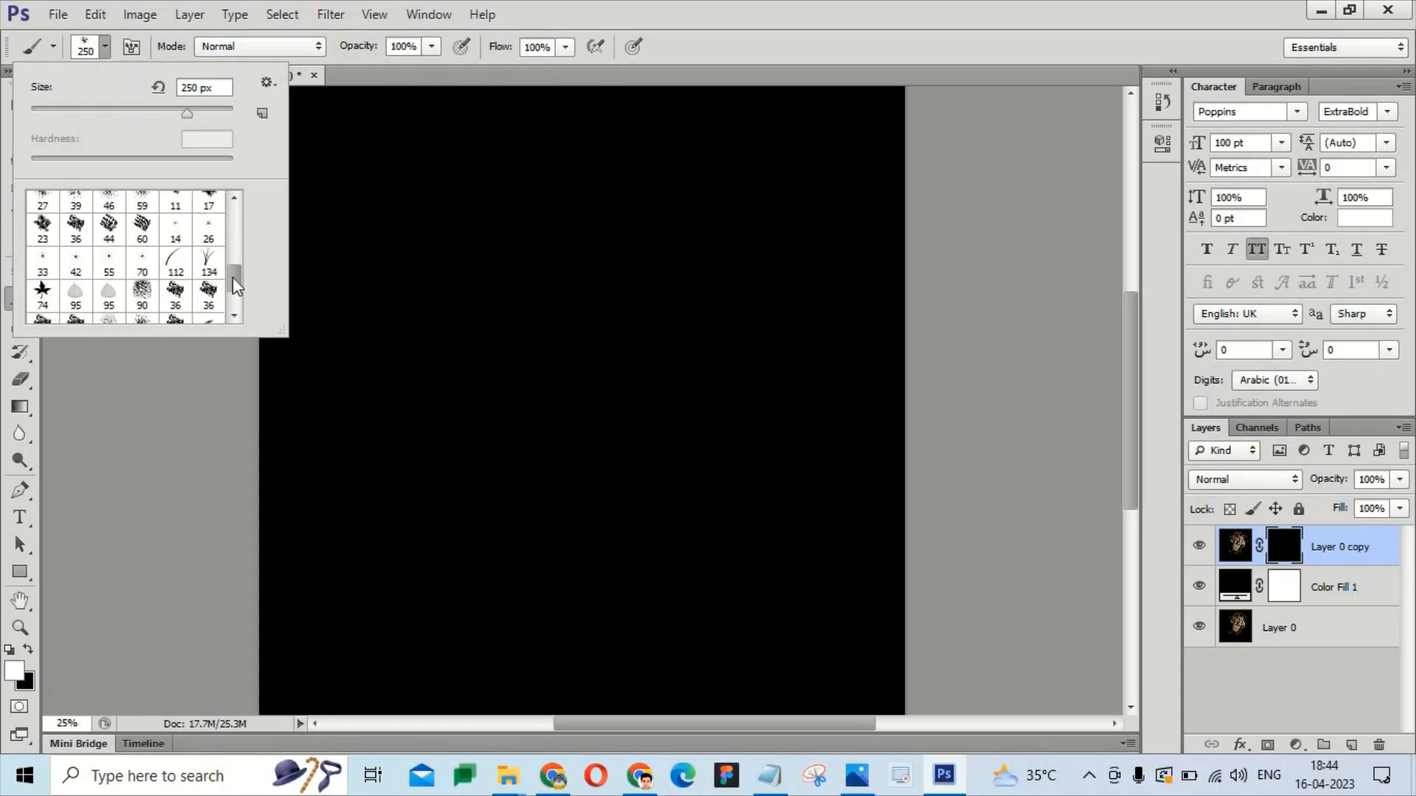
scroll(233, 283, down, 1)
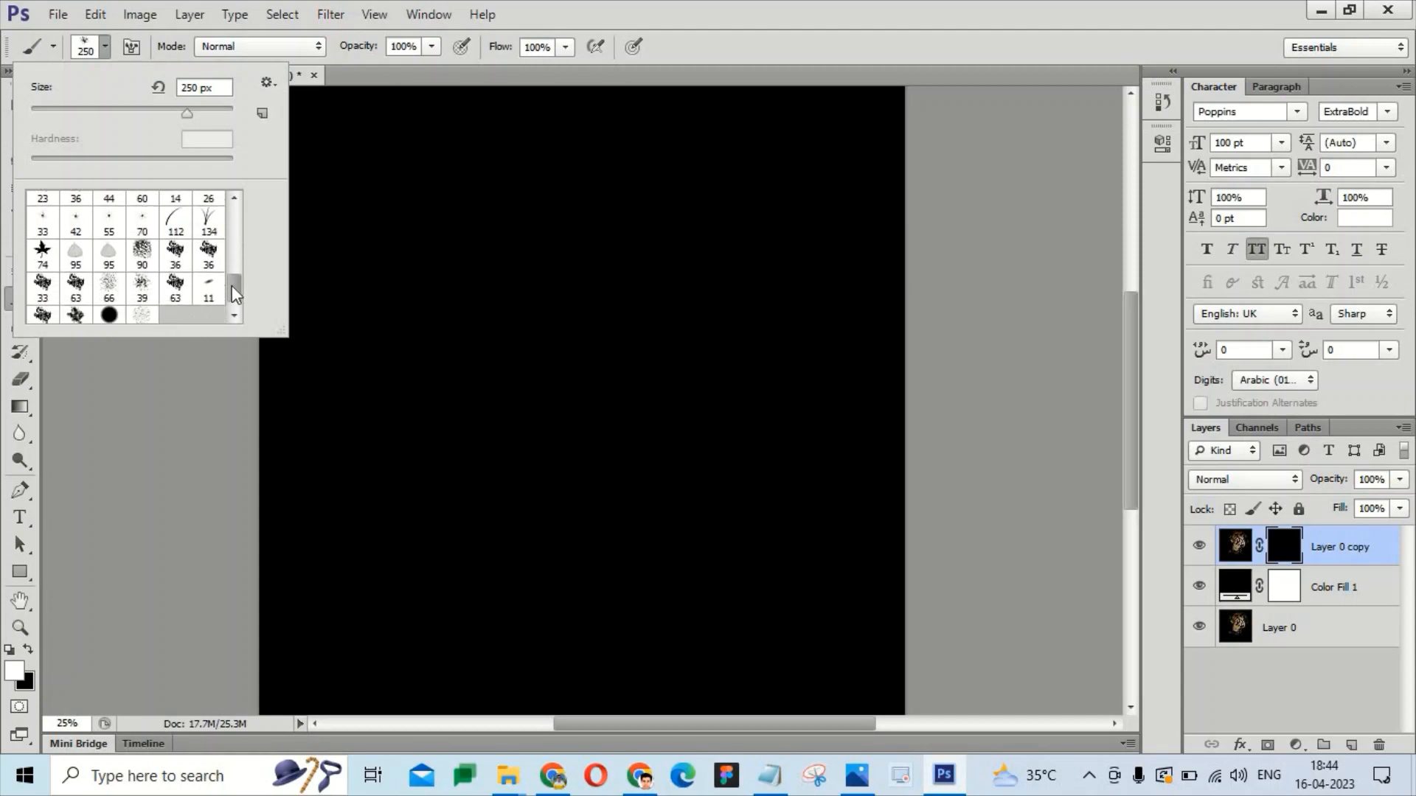
click(109, 302)
click(580, 342)
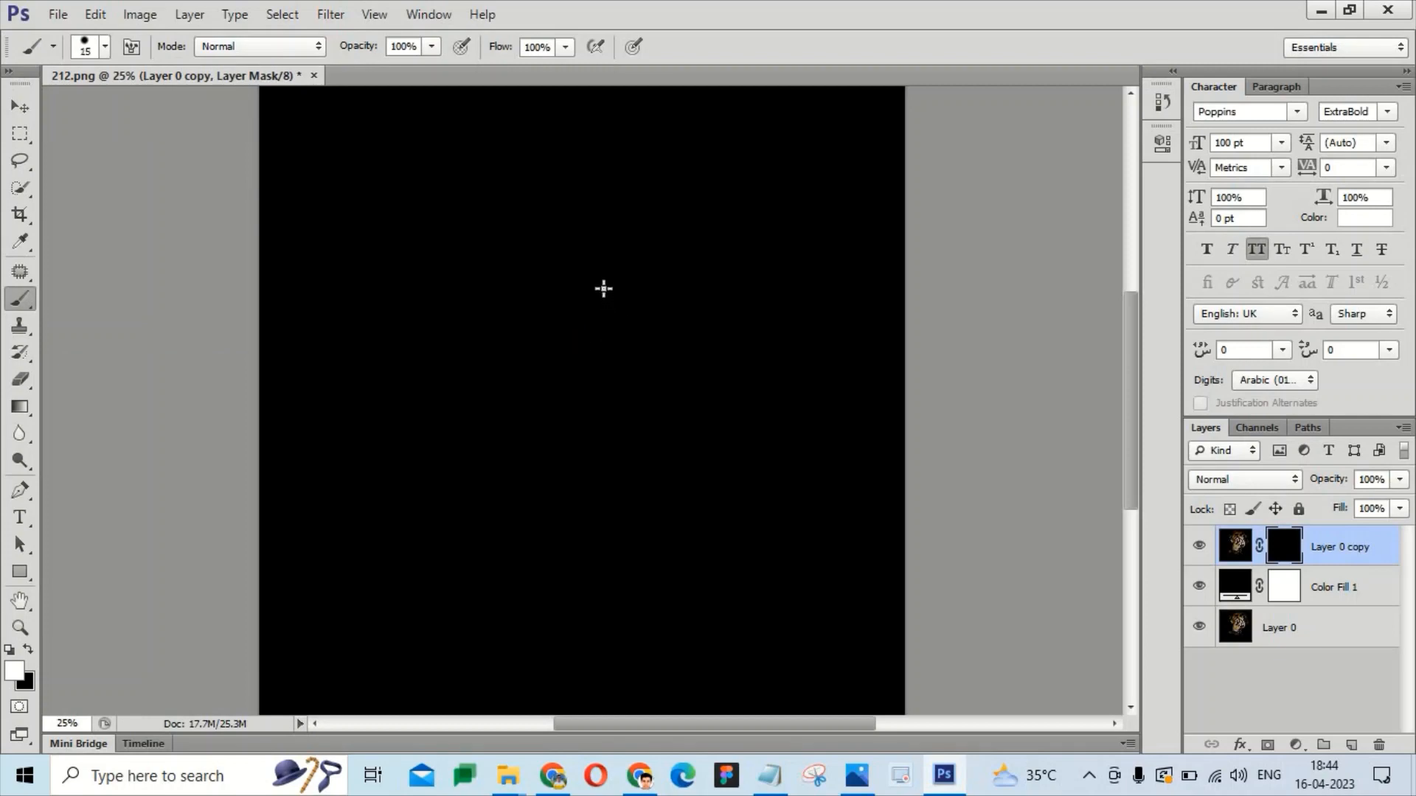
Step: Try revealing the tiger's head and whiskers with loose white 20 px strokes on the mask, and refill the mask with black
drag(601, 285, 586, 318)
mouse_move(612, 236)
mouse_down()
mouse_move(561, 327)
mouse_move(559, 227)
mouse_move(520, 408)
mouse_move(632, 320)
mouse_move(635, 219)
mouse_move(673, 325)
mouse_move(651, 228)
mouse_move(559, 197)
mouse_move(497, 243)
mouse_move(500, 489)
mouse_move(585, 469)
mouse_move(622, 435)
mouse_move(527, 407)
mouse_move(586, 421)
mouse_move(611, 347)
mouse_move(581, 364)
mouse_move(586, 415)
mouse_move(705, 318)
mouse_move(698, 349)
mouse_move(709, 132)
mouse_move(741, 331)
mouse_move(680, 267)
mouse_move(670, 452)
mouse_move(475, 461)
mouse_move(503, 490)
mouse_move(533, 398)
mouse_move(498, 210)
mouse_move(711, 194)
mouse_move(746, 371)
mouse_move(691, 418)
mouse_move(698, 457)
mouse_move(475, 367)
mouse_move(517, 429)
mouse_move(618, 469)
mouse_move(679, 446)
mouse_move(730, 485)
mouse_move(733, 304)
mouse_move(680, 180)
mouse_move(685, 458)
mouse_move(643, 451)
mouse_move(654, 367)
mouse_move(630, 394)
mouse_move(647, 510)
mouse_move(648, 417)
mouse_move(473, 505)
mouse_move(515, 439)
mouse_move(575, 599)
mouse_move(558, 415)
mouse_move(590, 603)
mouse_move(684, 495)
mouse_move(715, 520)
mouse_move(682, 518)
mouse_move(582, 455)
mouse_move(607, 547)
mouse_move(620, 407)
mouse_move(691, 462)
mouse_move(572, 521)
mouse_up()
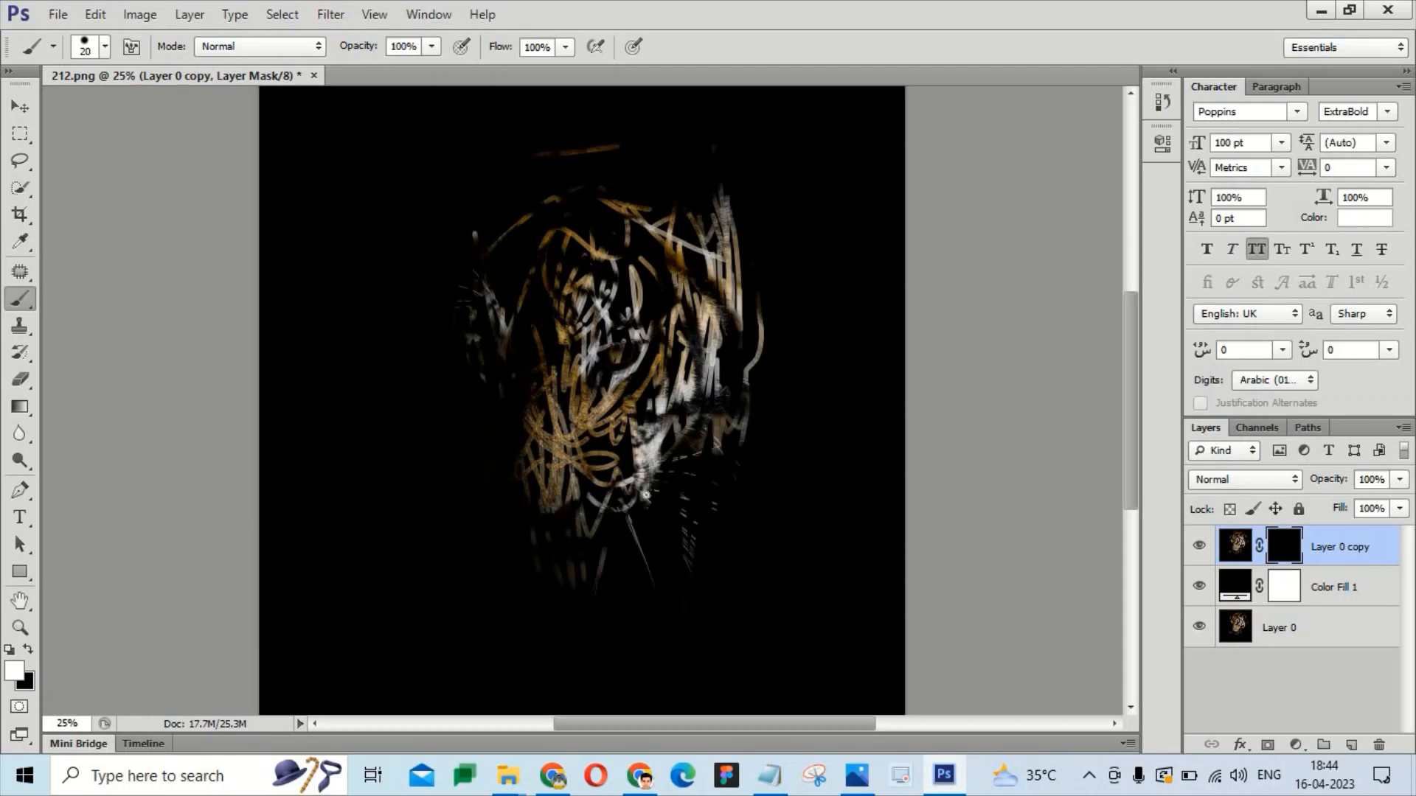
mouse_move(646, 494)
mouse_down()
mouse_move(601, 527)
mouse_move(612, 472)
mouse_move(648, 528)
mouse_up()
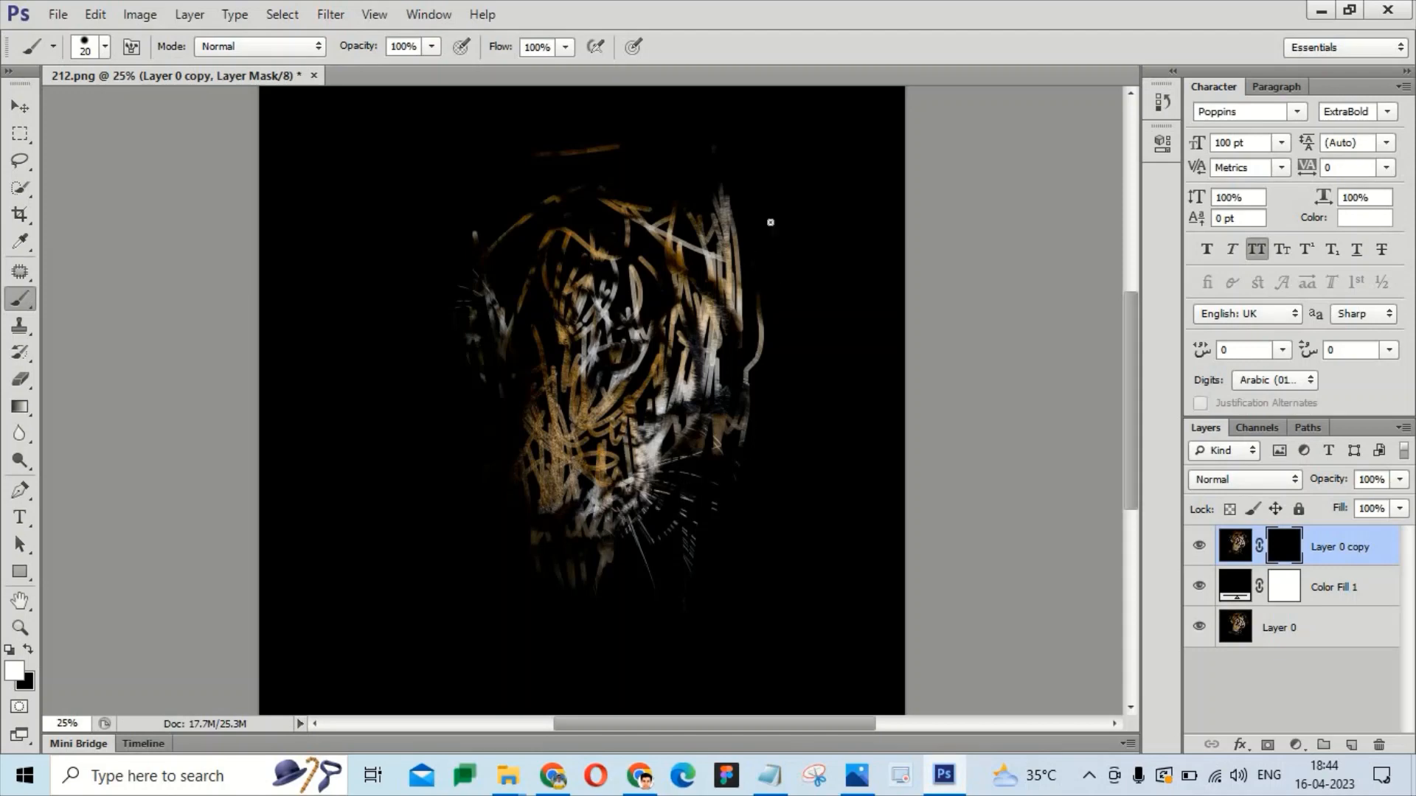
mouse_move(615, 183)
mouse_down()
mouse_move(492, 188)
mouse_move(511, 159)
mouse_move(488, 424)
mouse_move(522, 502)
mouse_move(538, 319)
mouse_up()
mouse_move(610, 184)
mouse_down()
mouse_move(575, 206)
mouse_move(562, 174)
mouse_up()
drag(544, 268, 538, 365)
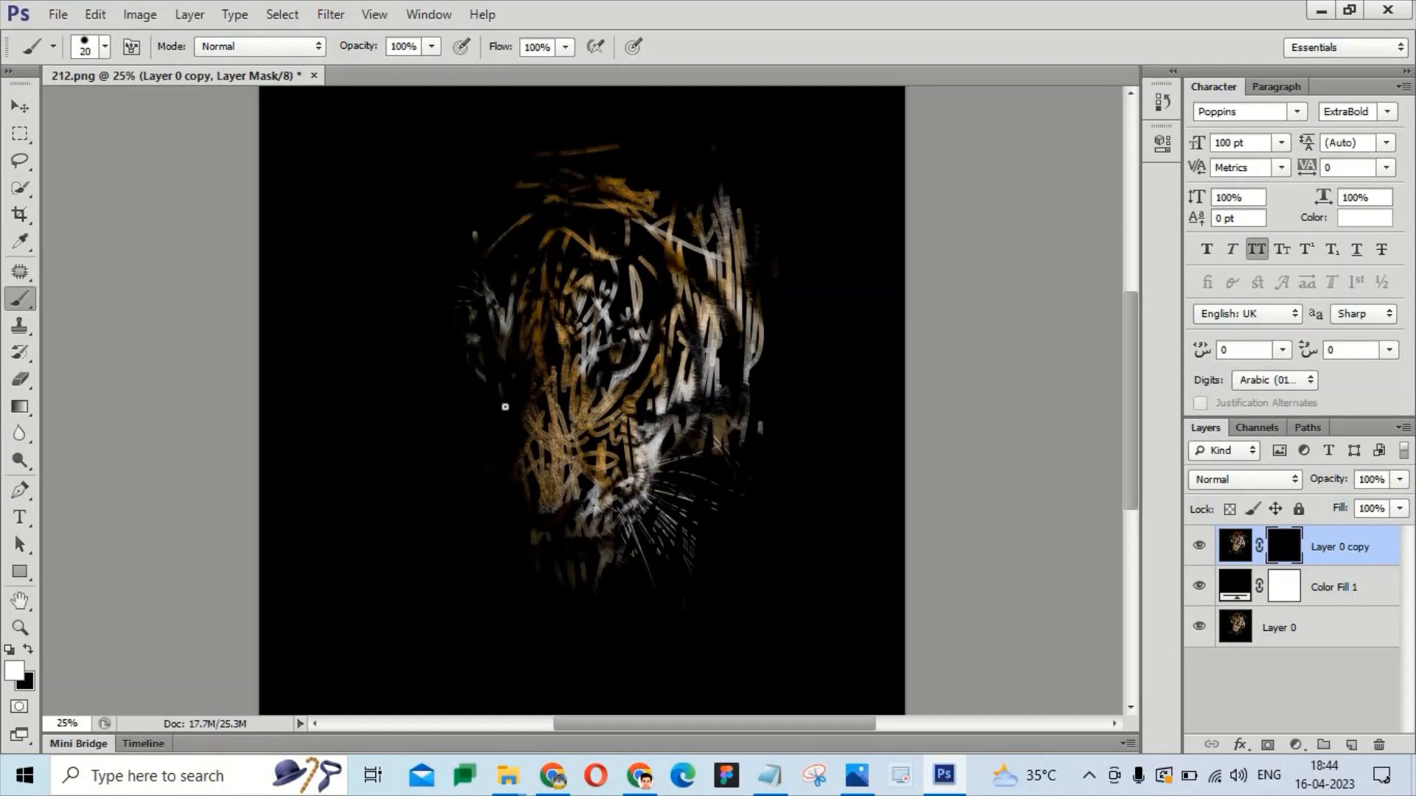
drag(614, 258, 647, 310)
drag(539, 440, 540, 497)
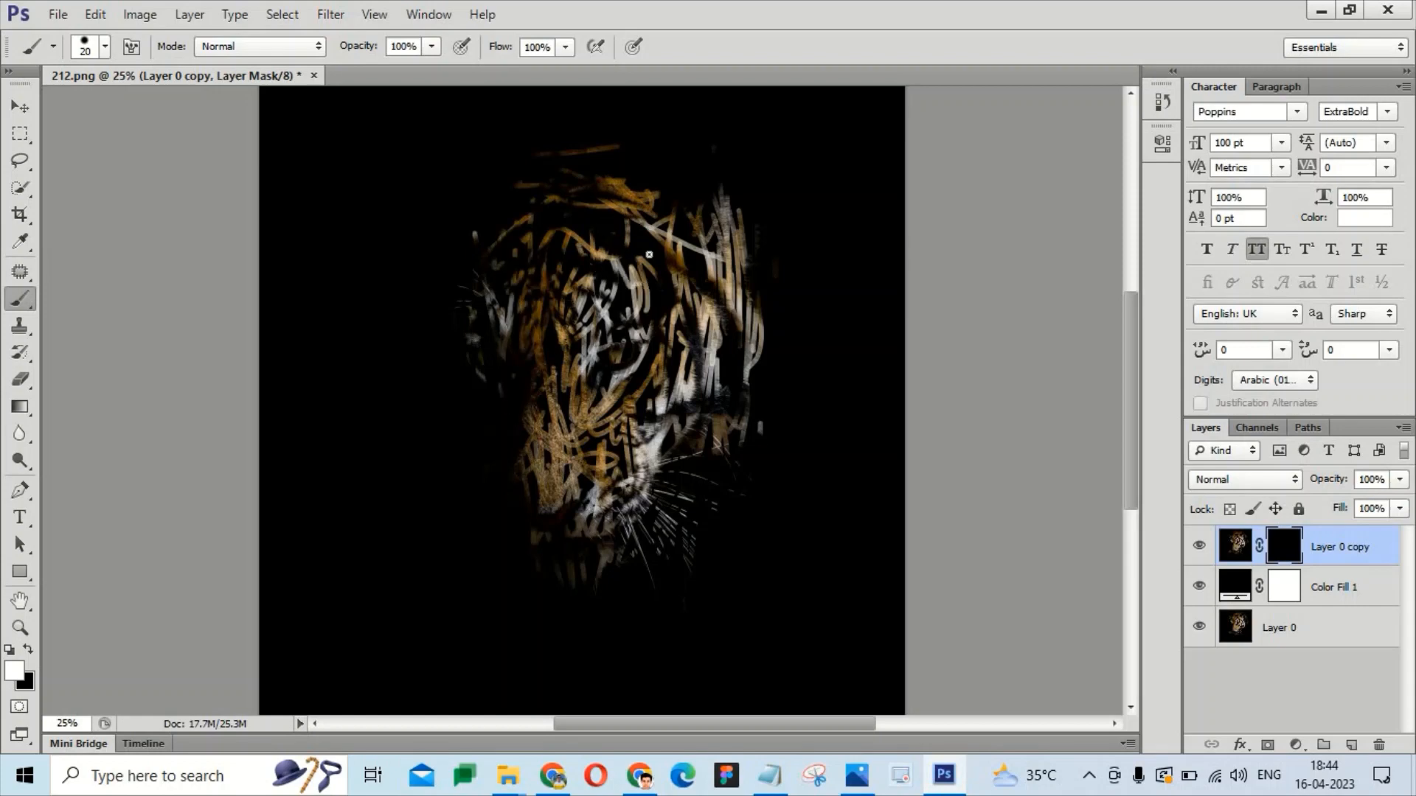
drag(568, 286, 567, 320)
drag(553, 339, 559, 360)
mouse_move(573, 225)
mouse_down()
mouse_move(583, 251)
mouse_move(620, 240)
mouse_up()
drag(625, 223, 654, 270)
drag(679, 311, 672, 341)
drag(681, 342, 682, 367)
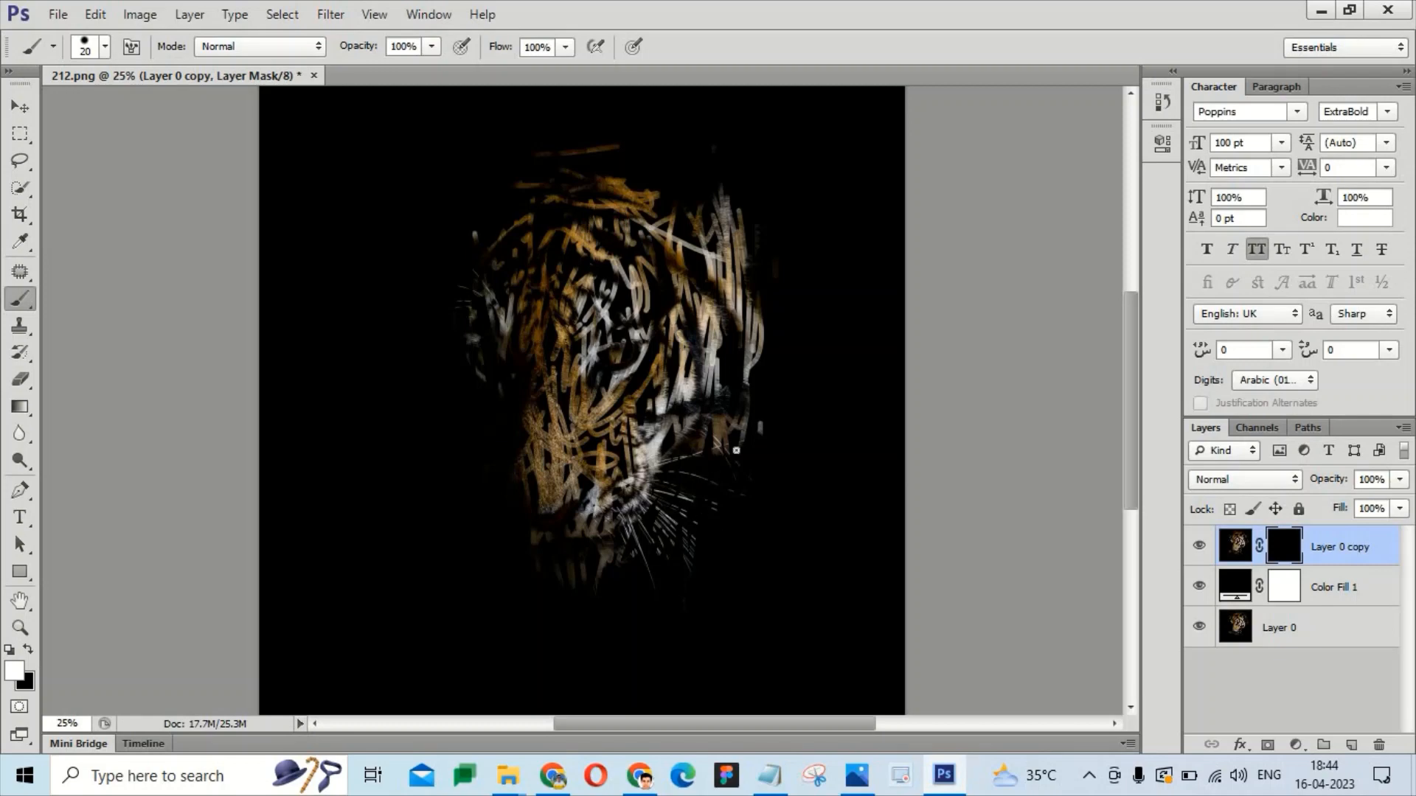
drag(756, 301, 758, 374)
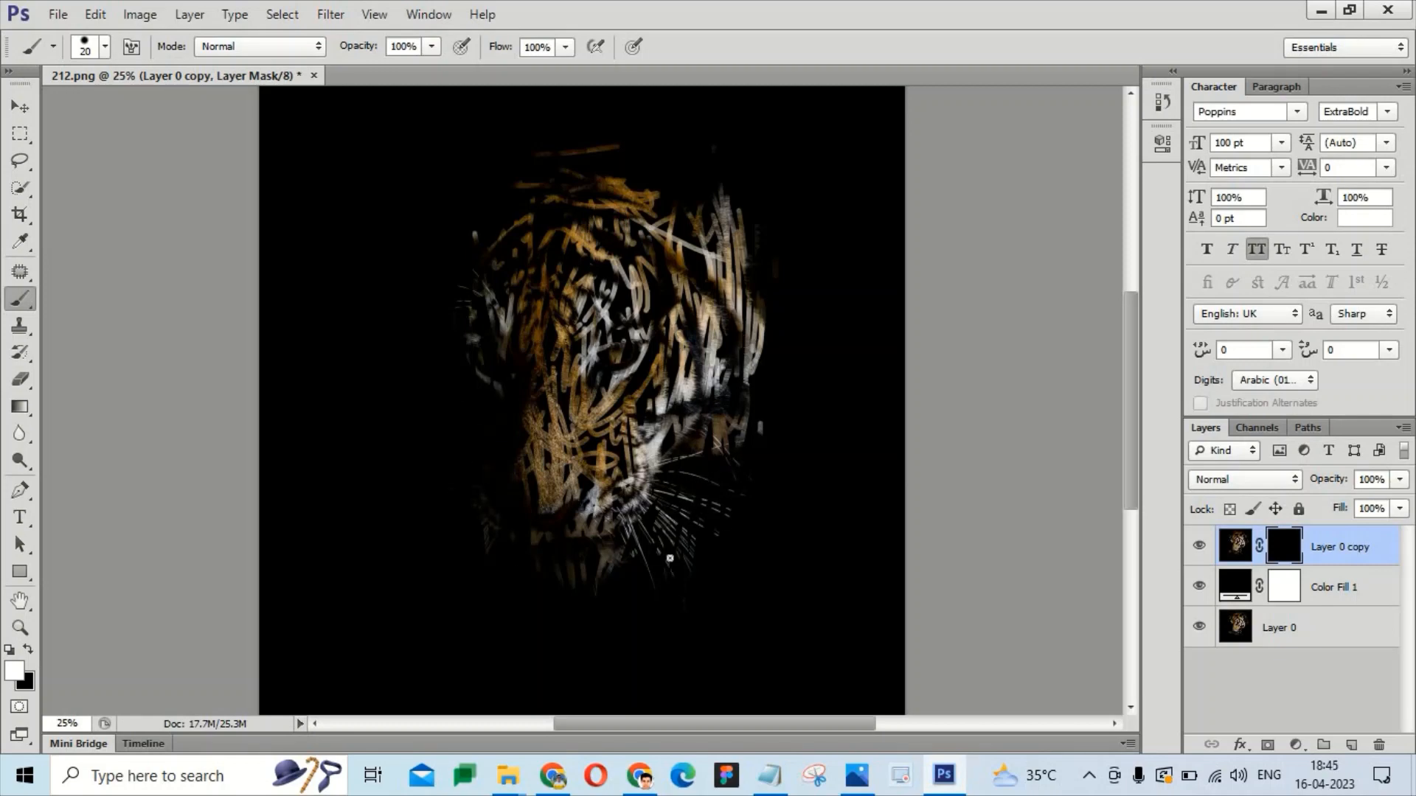
drag(573, 391, 579, 350)
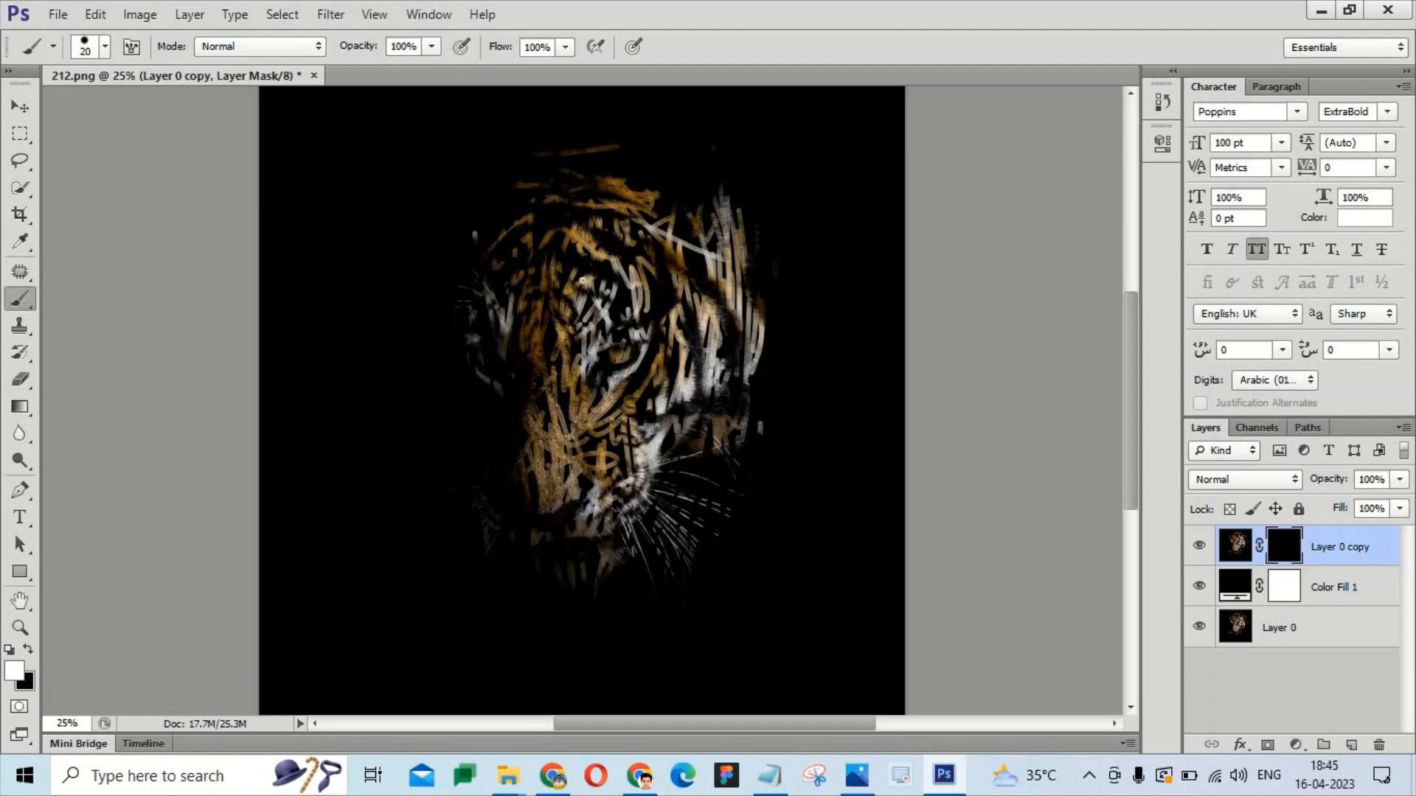
drag(569, 225, 562, 237)
drag(525, 241, 520, 253)
drag(644, 212, 643, 237)
drag(637, 246, 640, 277)
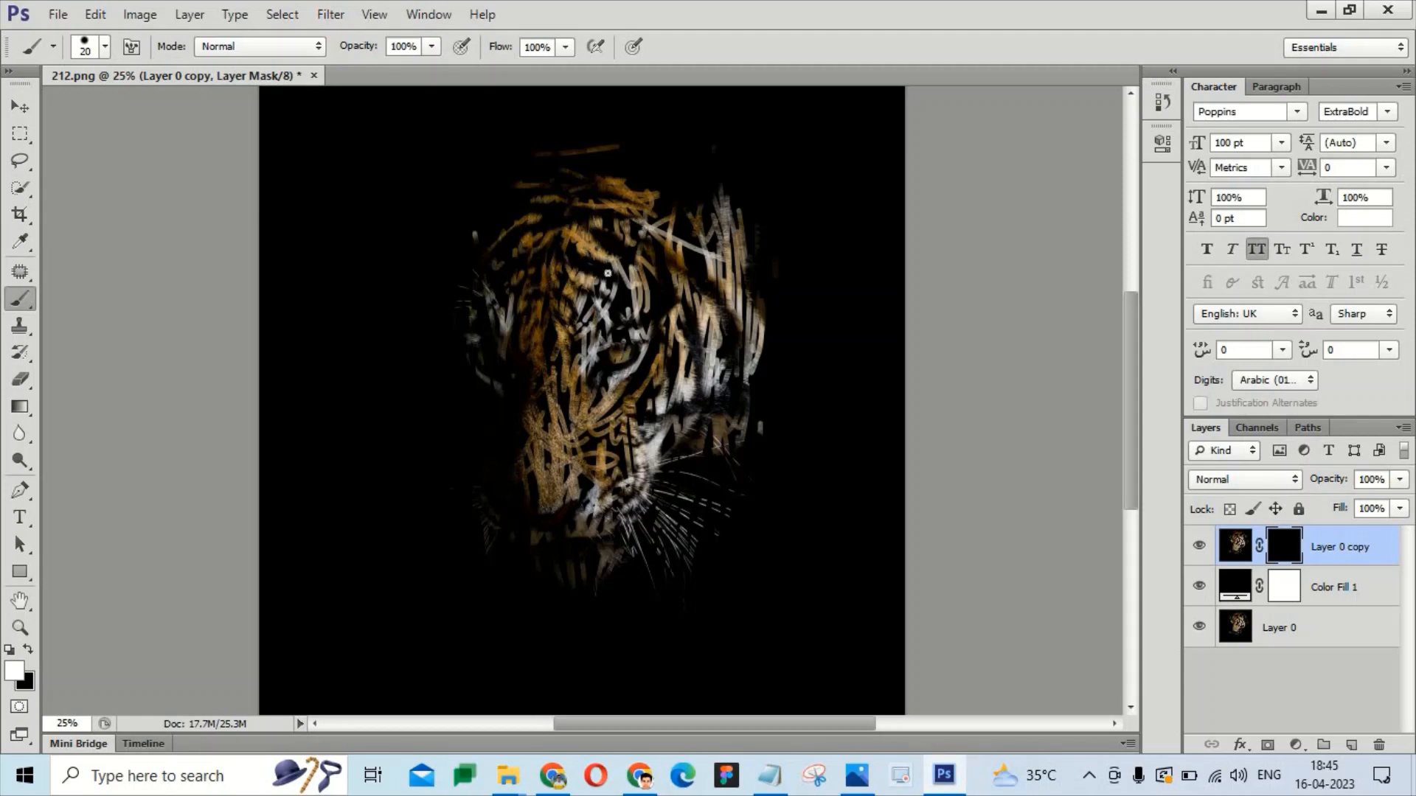
drag(623, 133, 623, 157)
drag(641, 179, 694, 161)
drag(608, 133, 686, 169)
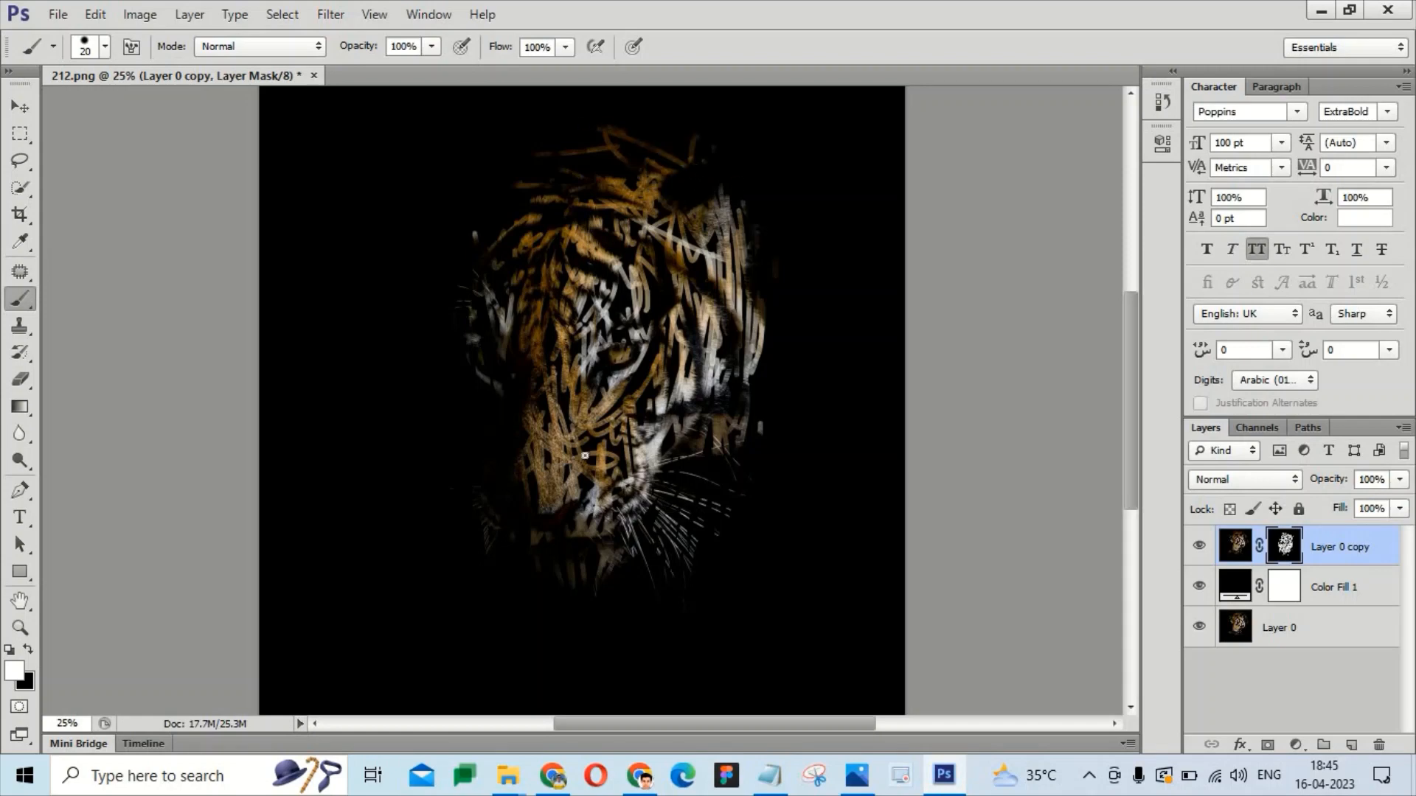
drag(613, 486, 590, 502)
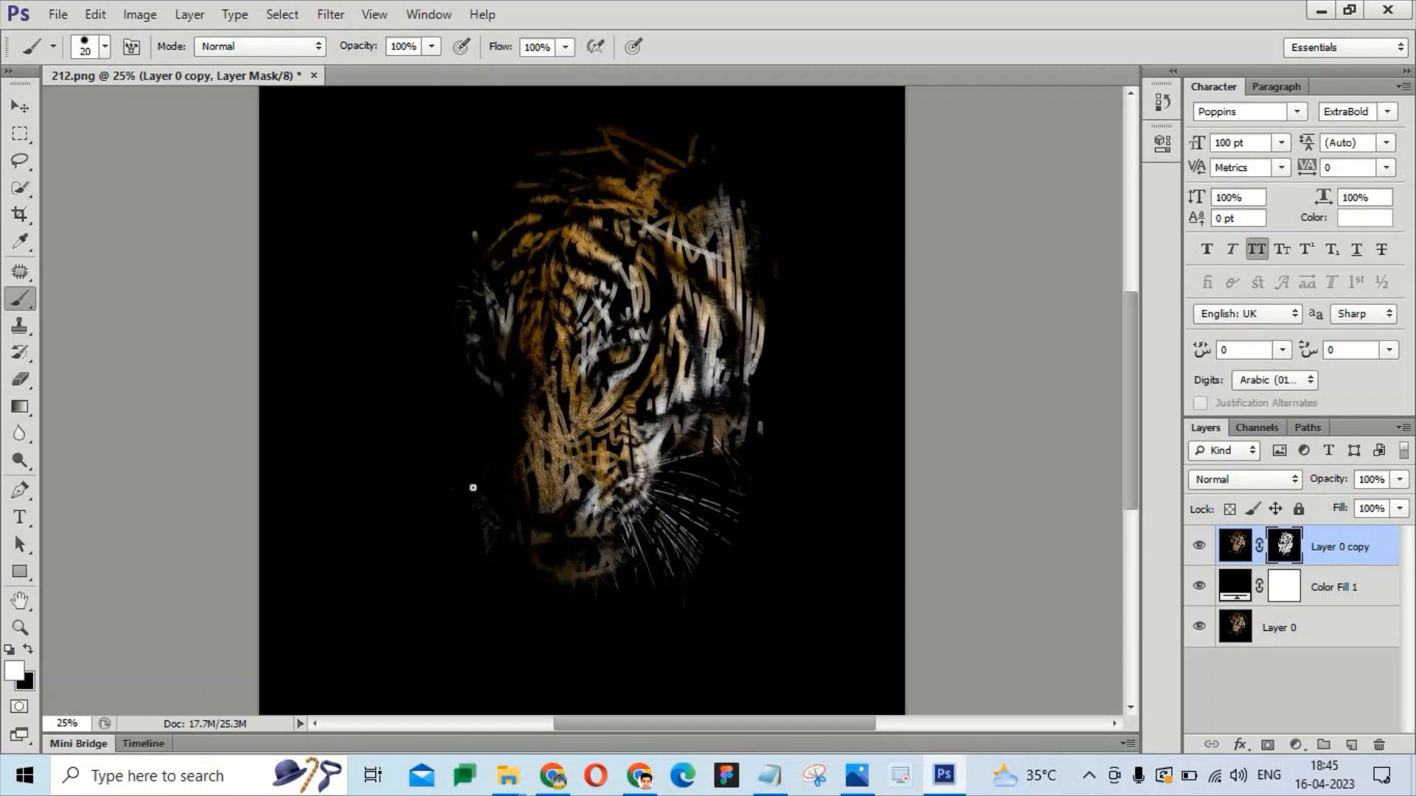
mouse_move(655, 416)
mouse_down()
mouse_move(642, 317)
mouse_move(665, 328)
mouse_up()
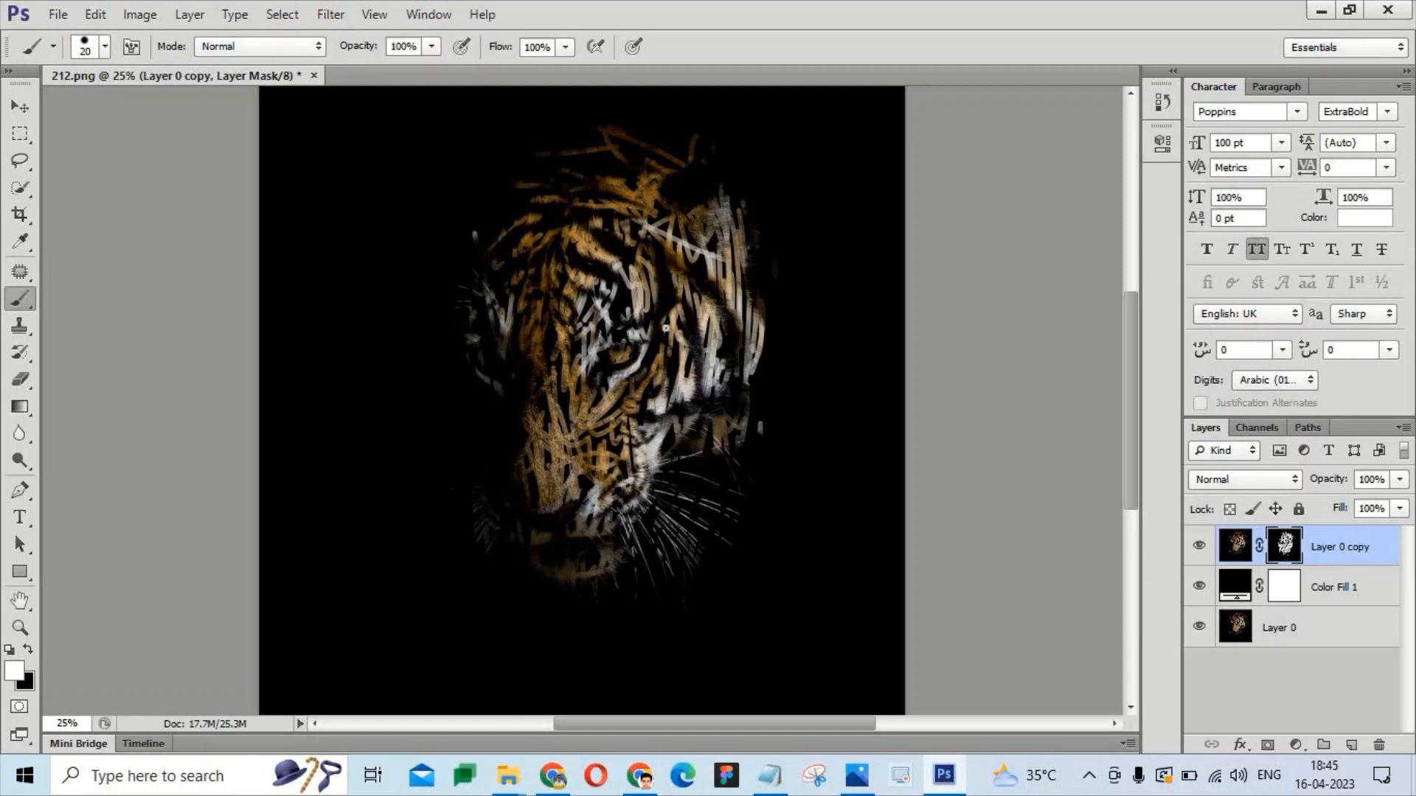
drag(671, 279, 662, 383)
mouse_move(631, 295)
mouse_down()
mouse_move(618, 334)
mouse_move(616, 295)
mouse_up()
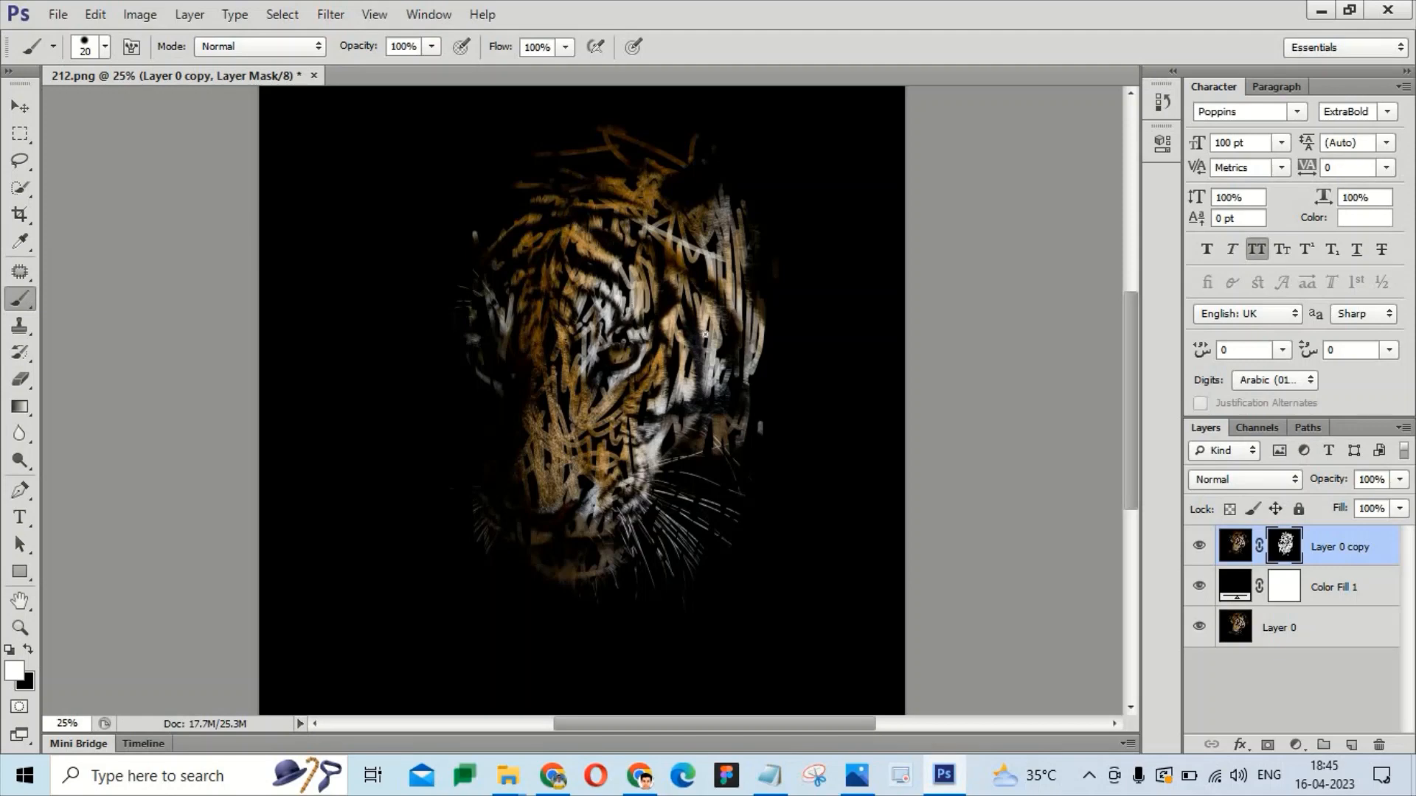
mouse_move(705, 335)
mouse_down()
mouse_move(696, 279)
mouse_move(726, 376)
mouse_up()
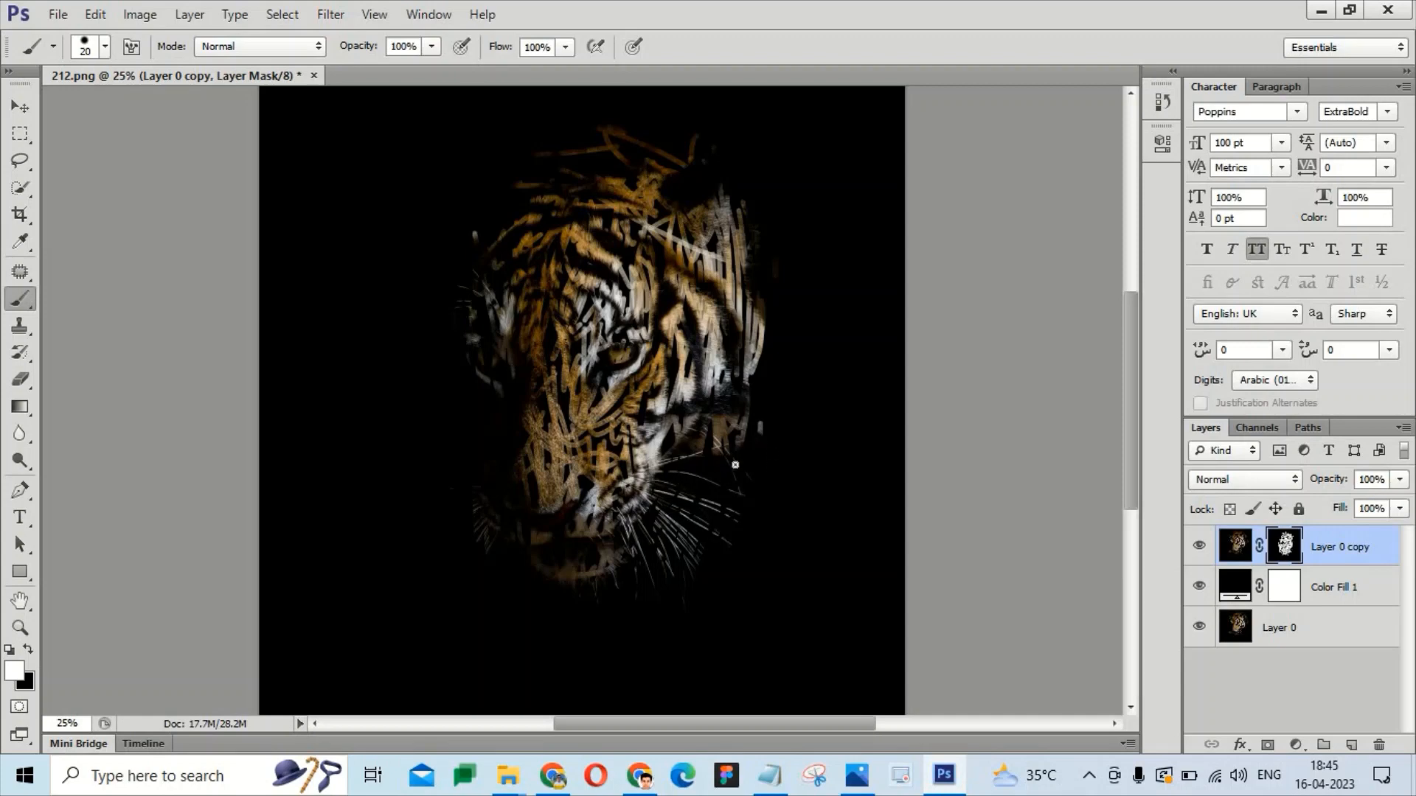
mouse_move(777, 352)
mouse_down()
mouse_move(757, 399)
mouse_move(781, 308)
mouse_move(795, 374)
mouse_move(752, 236)
mouse_move(756, 275)
mouse_move(760, 203)
mouse_move(748, 273)
mouse_move(707, 158)
mouse_up()
drag(678, 208, 670, 164)
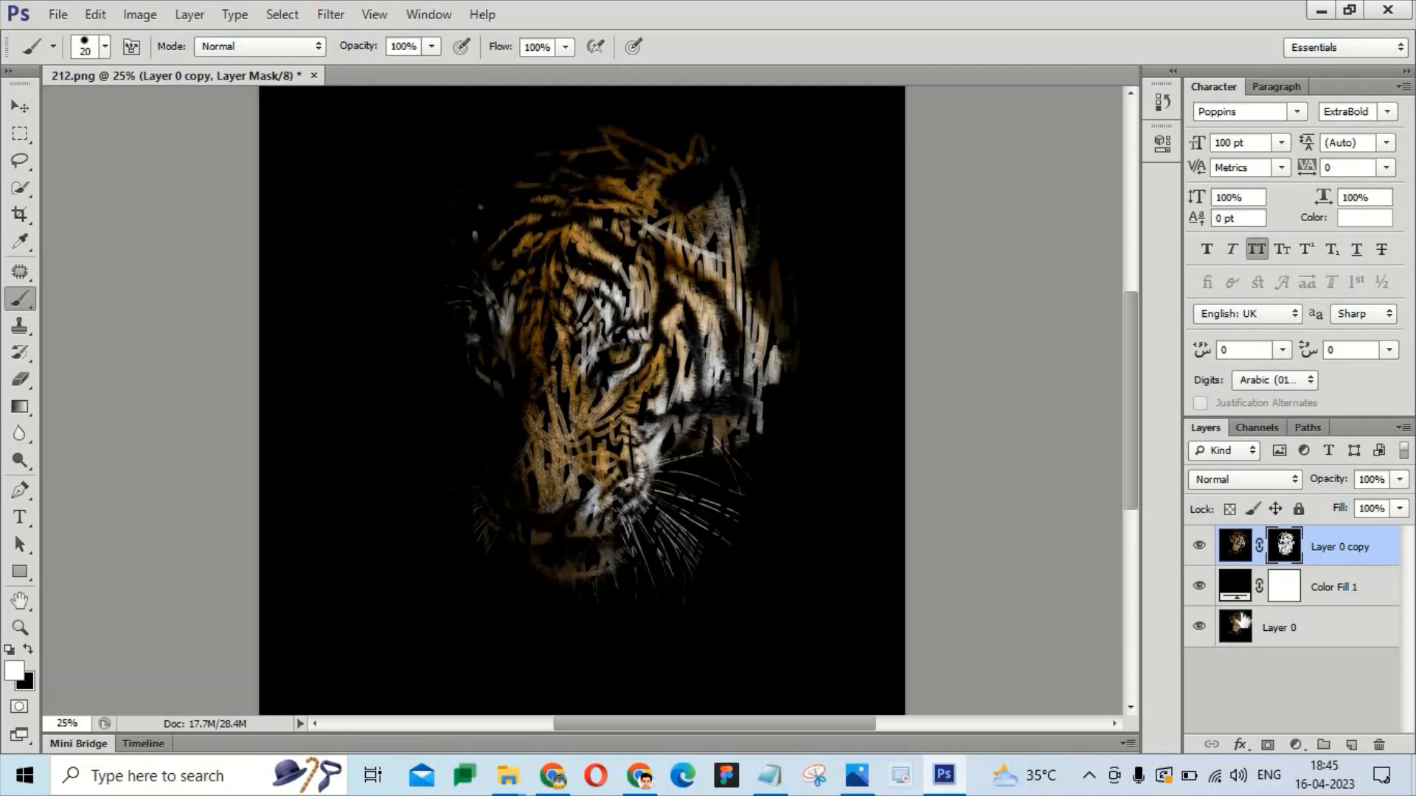
key(ctrl+BackSpace)
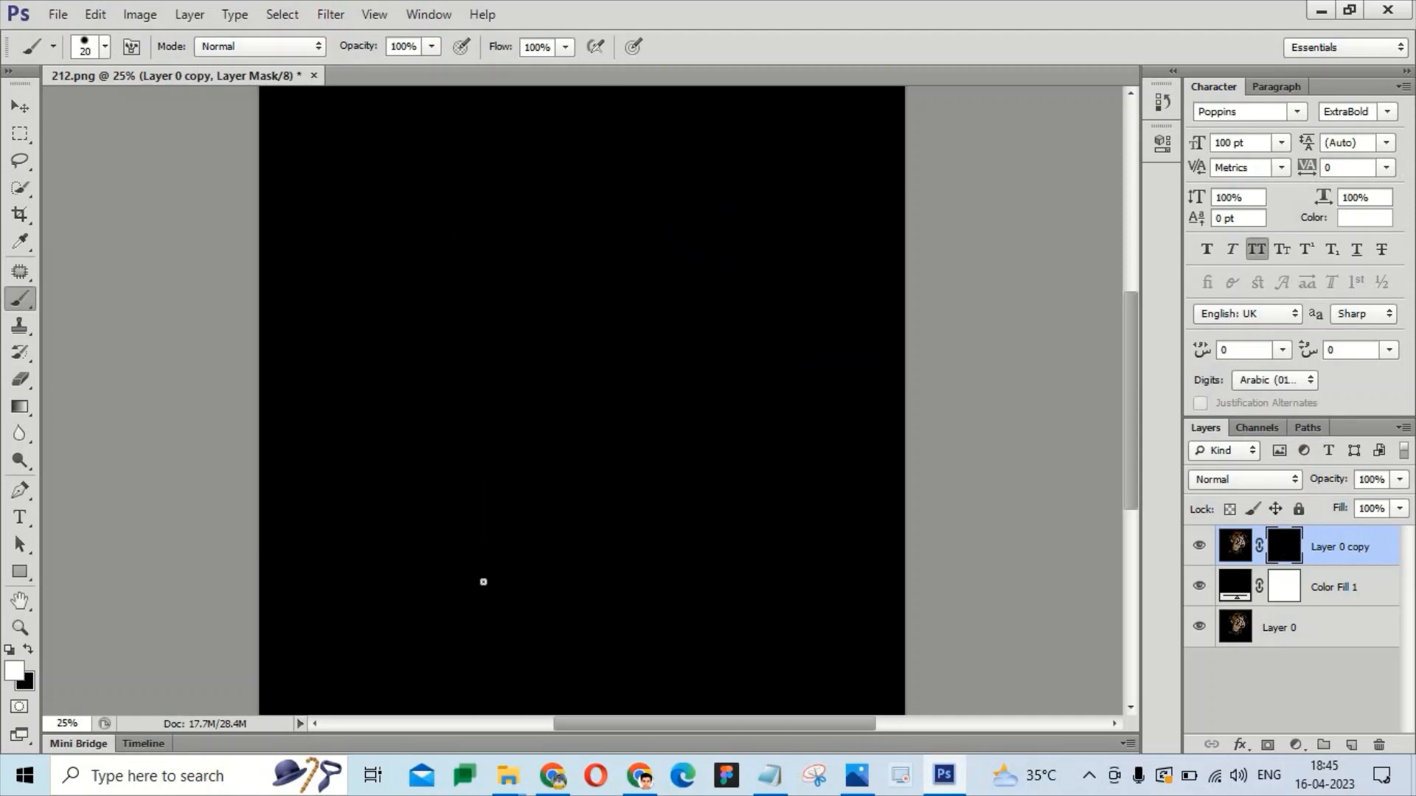
Step: Reveal the tiger's face, whiskers, forehead and ears with loose, overlapping white 9 px brush strokes on the Layer 0 copy mask
key(bracketleft)
mouse_move(532, 535)
mouse_down()
mouse_move(583, 378)
mouse_move(584, 422)
mouse_move(533, 435)
mouse_move(572, 258)
mouse_move(576, 346)
mouse_move(705, 327)
mouse_move(518, 311)
mouse_move(517, 243)
mouse_move(687, 276)
mouse_move(737, 246)
mouse_move(599, 202)
mouse_move(597, 246)
mouse_move(657, 252)
mouse_move(741, 221)
mouse_move(550, 352)
mouse_move(696, 383)
mouse_move(609, 364)
mouse_move(621, 393)
mouse_move(665, 372)
mouse_move(439, 362)
mouse_move(716, 452)
mouse_move(499, 514)
mouse_move(732, 379)
mouse_move(585, 457)
mouse_move(697, 383)
mouse_move(518, 511)
mouse_move(649, 490)
mouse_move(637, 510)
mouse_move(756, 289)
mouse_move(740, 249)
mouse_move(581, 210)
mouse_move(559, 253)
mouse_move(483, 300)
mouse_move(535, 188)
mouse_move(511, 406)
mouse_move(528, 415)
mouse_move(467, 336)
mouse_move(555, 444)
mouse_move(691, 264)
mouse_move(563, 442)
mouse_move(735, 304)
mouse_move(575, 214)
mouse_move(642, 372)
mouse_move(668, 309)
mouse_move(609, 270)
mouse_move(710, 344)
mouse_move(582, 460)
mouse_move(629, 535)
mouse_move(693, 498)
mouse_move(534, 530)
mouse_move(516, 444)
mouse_move(649, 481)
mouse_move(595, 404)
mouse_move(654, 374)
mouse_move(568, 400)
mouse_move(556, 449)
mouse_move(512, 406)
mouse_move(574, 402)
mouse_move(576, 314)
mouse_move(646, 218)
mouse_move(642, 265)
mouse_move(724, 249)
mouse_move(739, 345)
mouse_move(616, 517)
mouse_move(703, 423)
mouse_move(704, 496)
mouse_move(563, 520)
mouse_move(572, 527)
mouse_move(582, 464)
mouse_move(553, 520)
mouse_move(507, 542)
mouse_move(622, 524)
mouse_move(768, 386)
mouse_move(689, 455)
mouse_move(745, 306)
mouse_move(752, 179)
mouse_up()
mouse_move(648, 185)
mouse_down()
mouse_move(798, 259)
mouse_move(645, 187)
mouse_move(753, 227)
mouse_move(638, 191)
mouse_move(550, 244)
mouse_move(525, 212)
mouse_move(462, 392)
mouse_up()
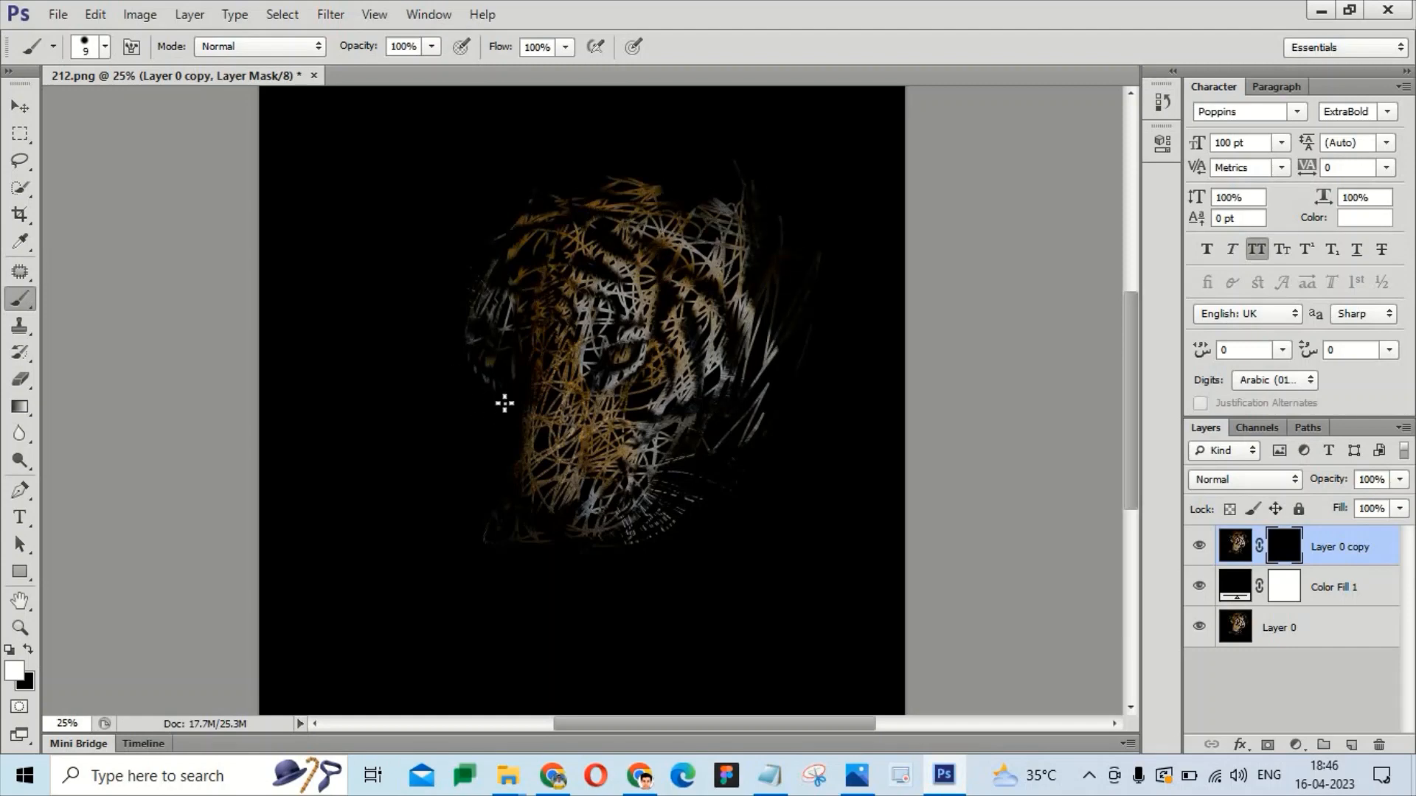
drag(575, 576, 536, 611)
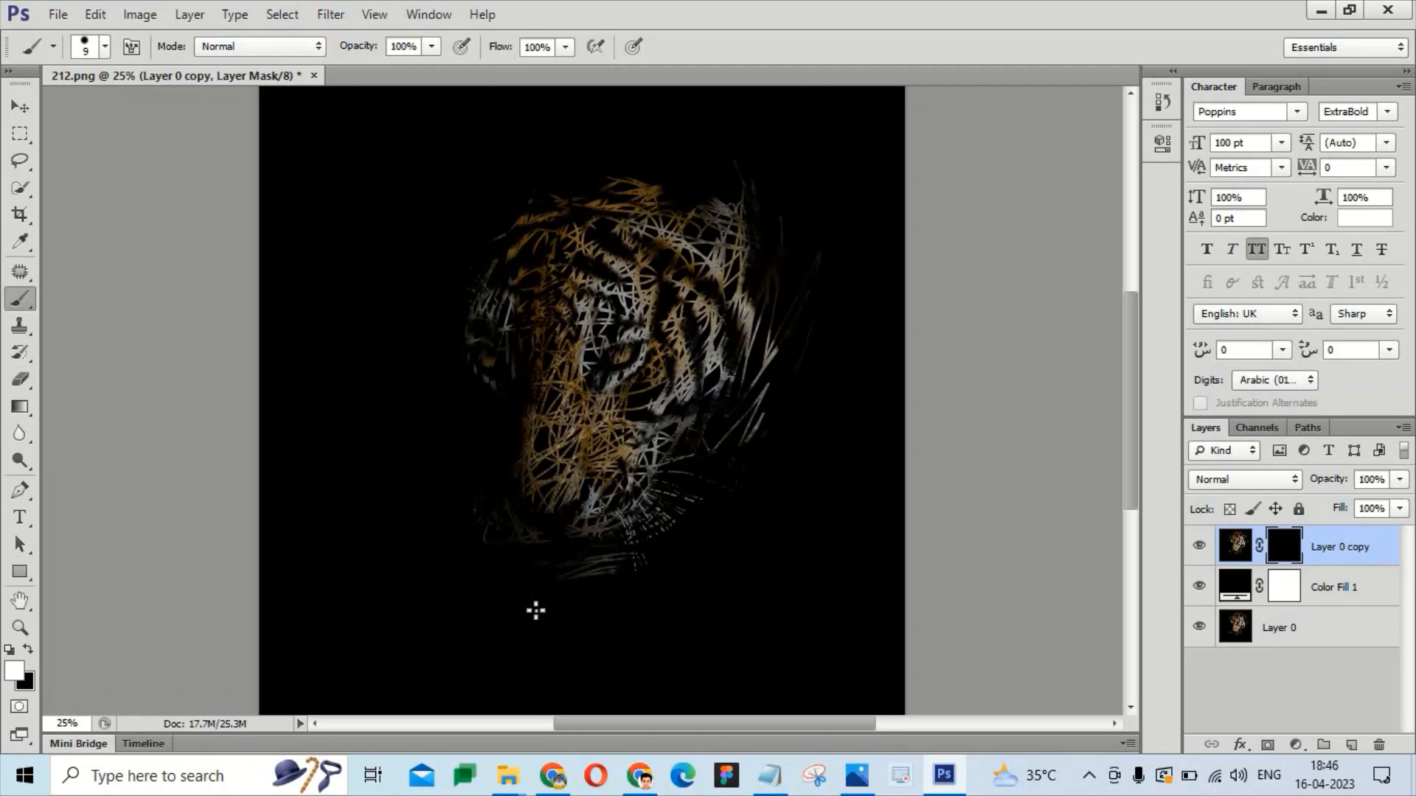
mouse_move(691, 488)
mouse_down()
mouse_move(758, 413)
mouse_move(679, 506)
mouse_move(765, 354)
mouse_move(713, 351)
mouse_move(775, 313)
mouse_up()
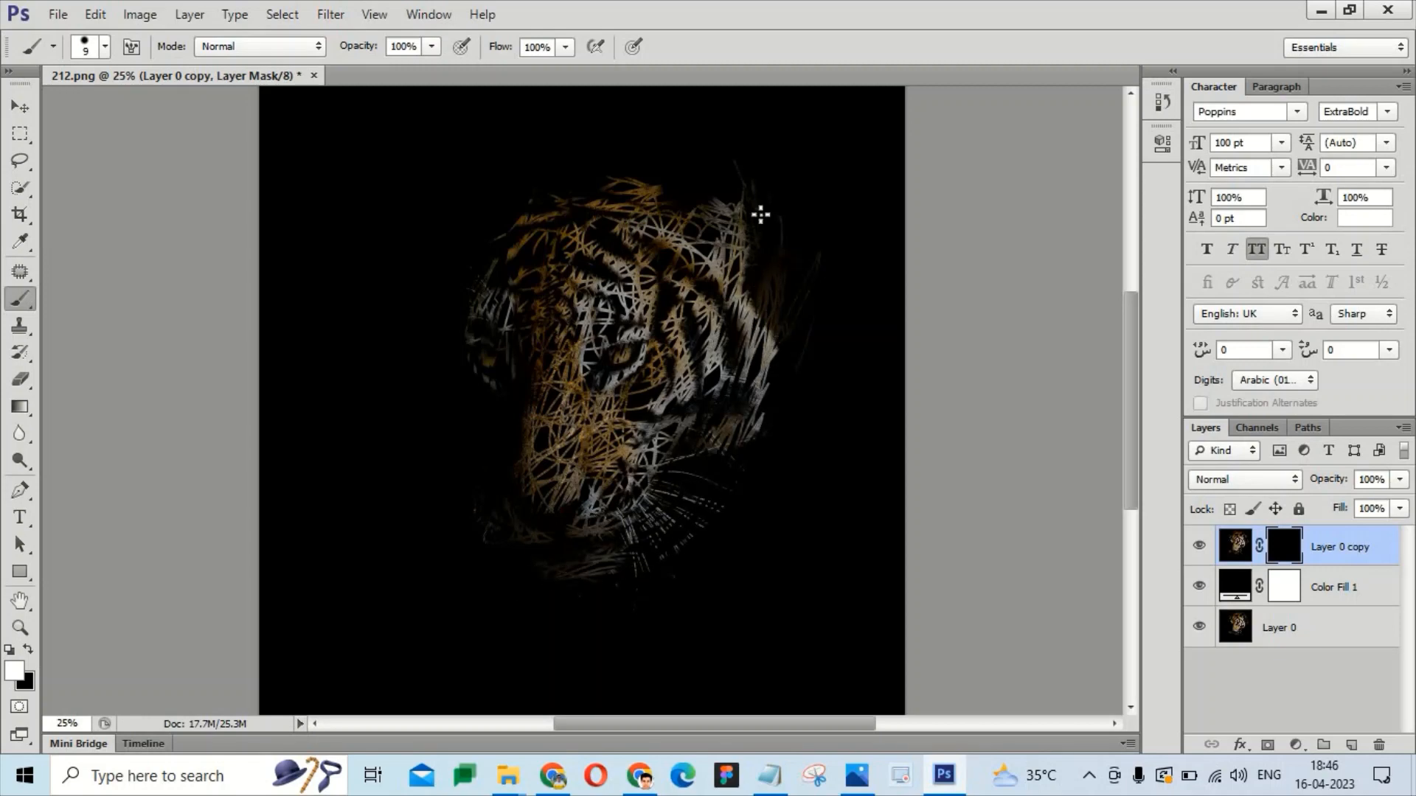
mouse_move(760, 214)
mouse_down()
mouse_move(774, 174)
mouse_move(733, 173)
mouse_up()
mouse_move(614, 170)
mouse_down()
mouse_move(436, 206)
mouse_move(648, 151)
mouse_move(588, 146)
mouse_move(673, 174)
mouse_move(484, 223)
mouse_move(465, 291)
mouse_move(472, 341)
mouse_up()
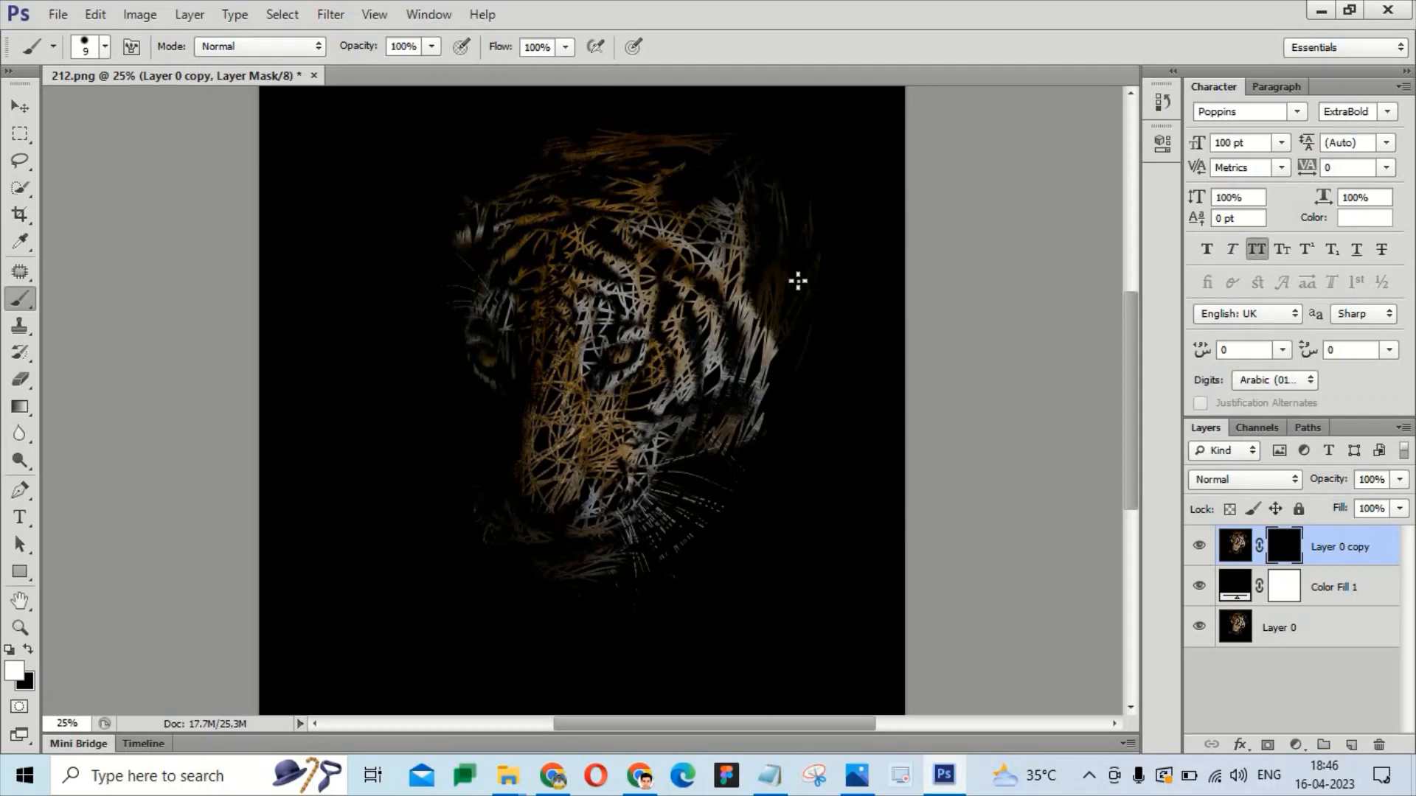
drag(798, 280, 746, 435)
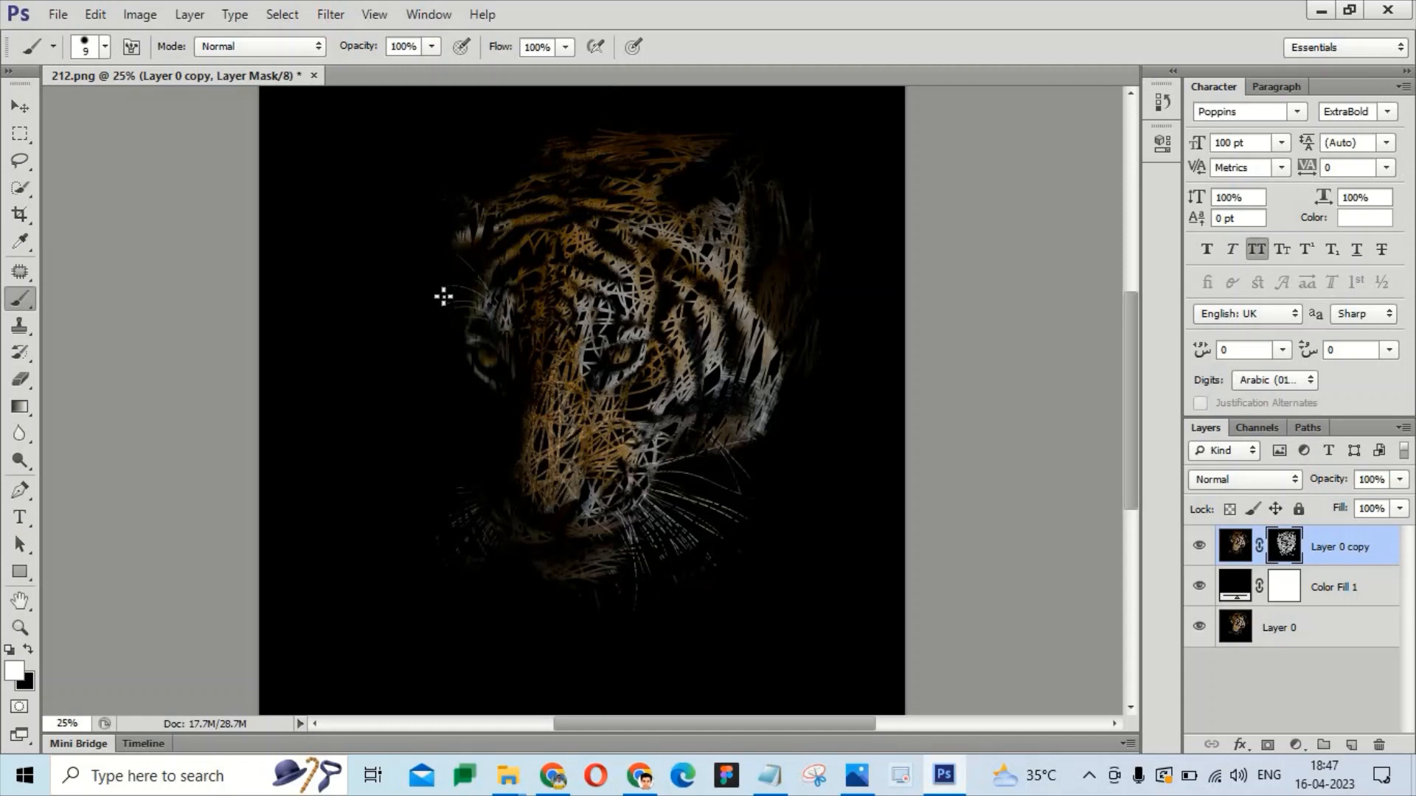
Step: Switch to the open Notepad note and add the line "I hope enjoy this video" below "Let's started"
click(769, 776)
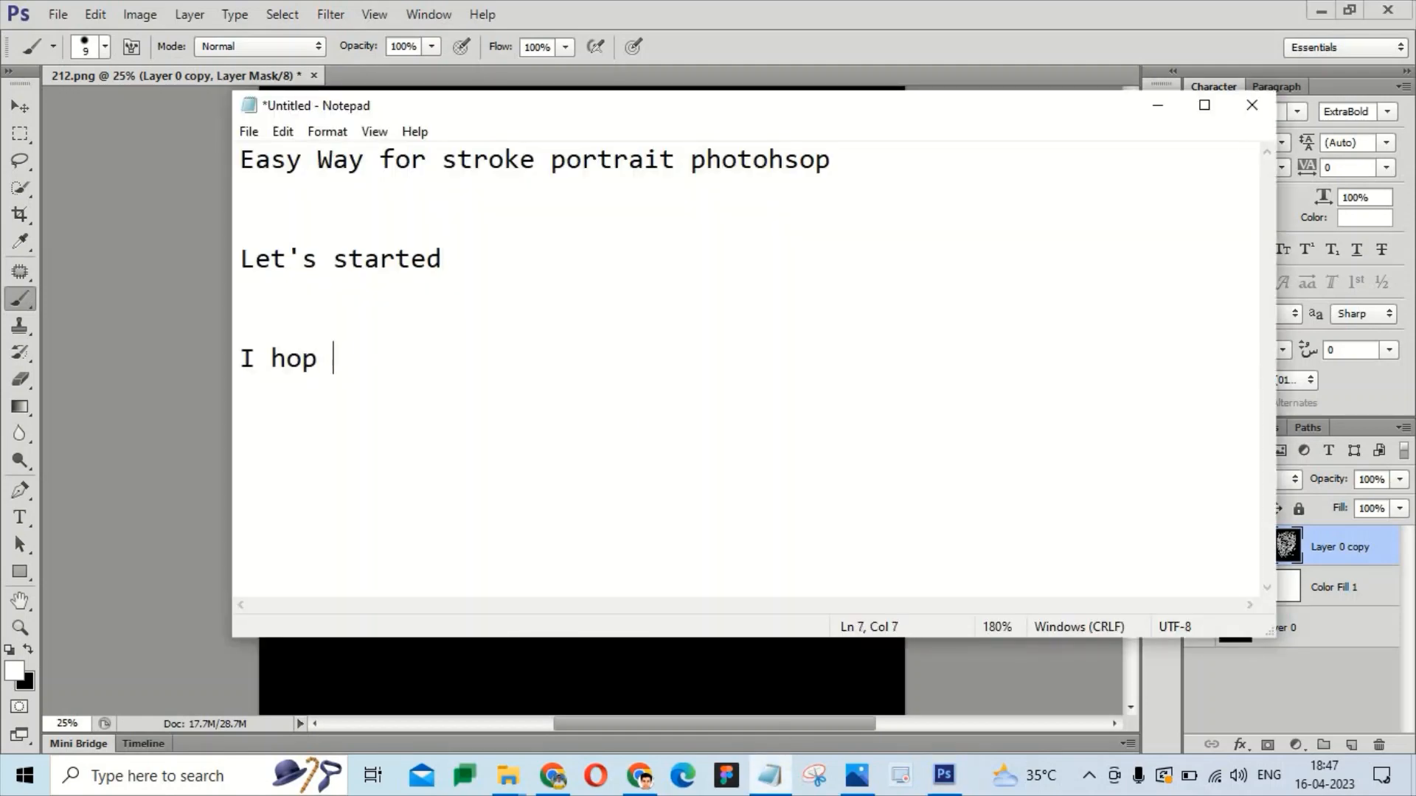
text(enjoythis)
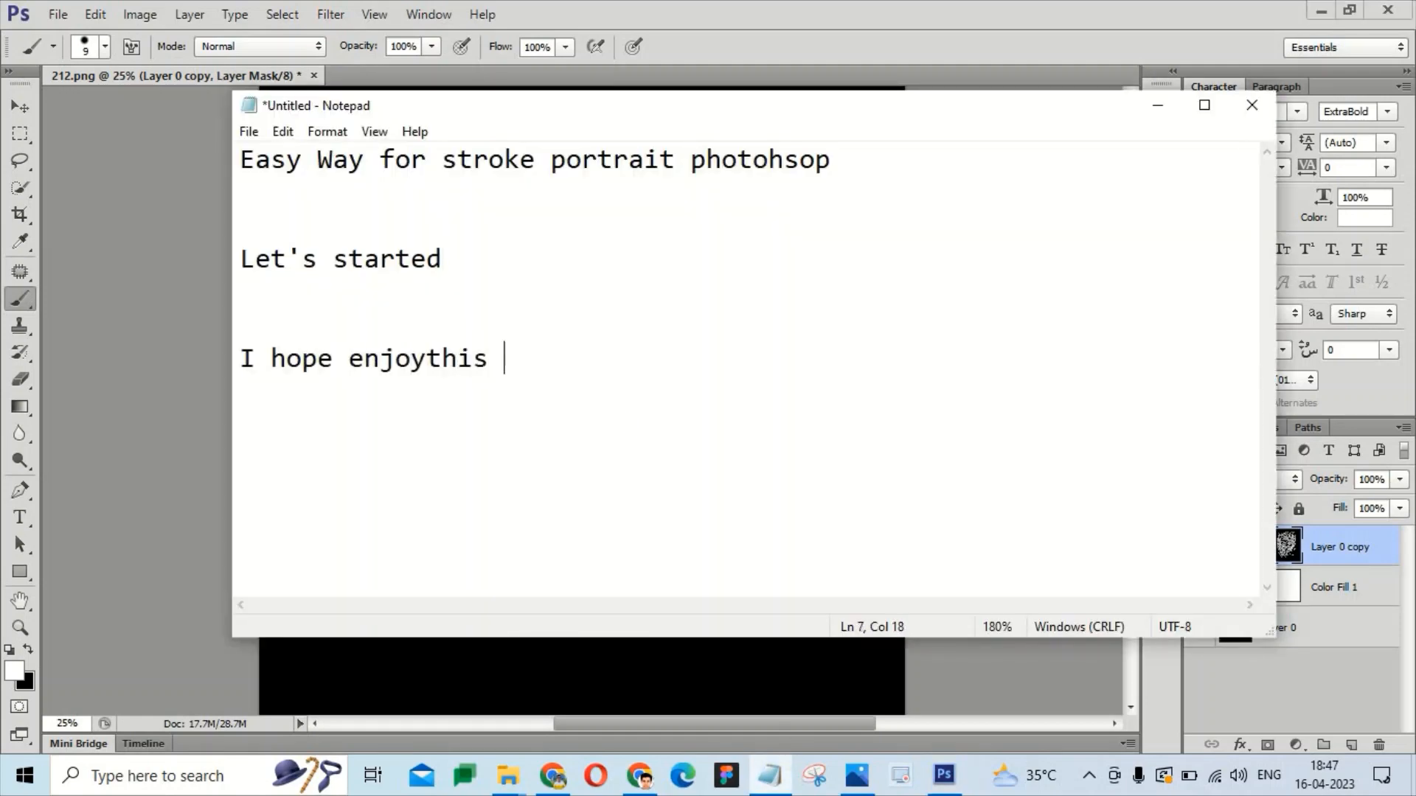
key(BackSpace)
key(BackSpace)
key(BackSpace)
key(BackSpace)
key(BackSpace)
text(this video  )
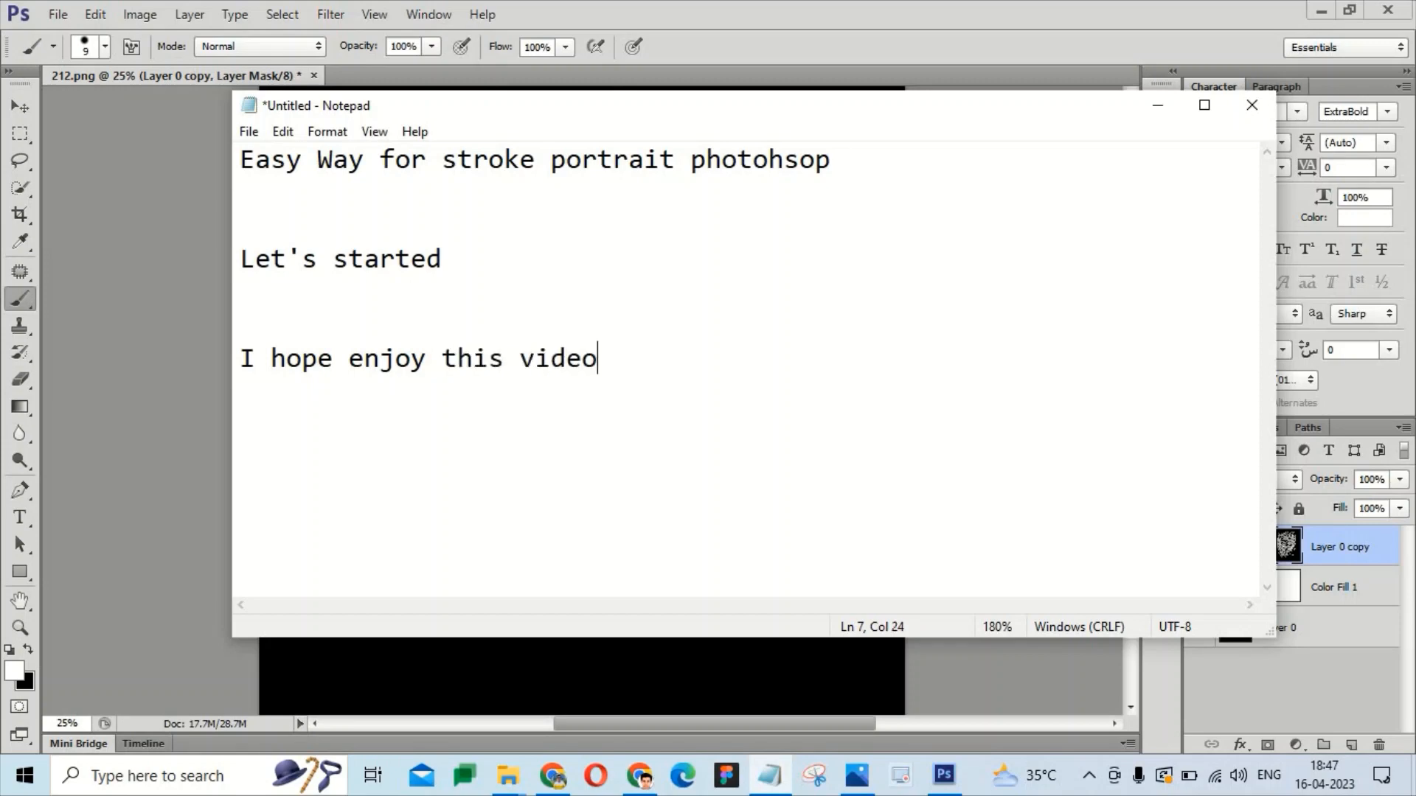
Step: Add the closing line "Please like, share & subscribe()" below the sentence about enjoying the video
text(Please like)
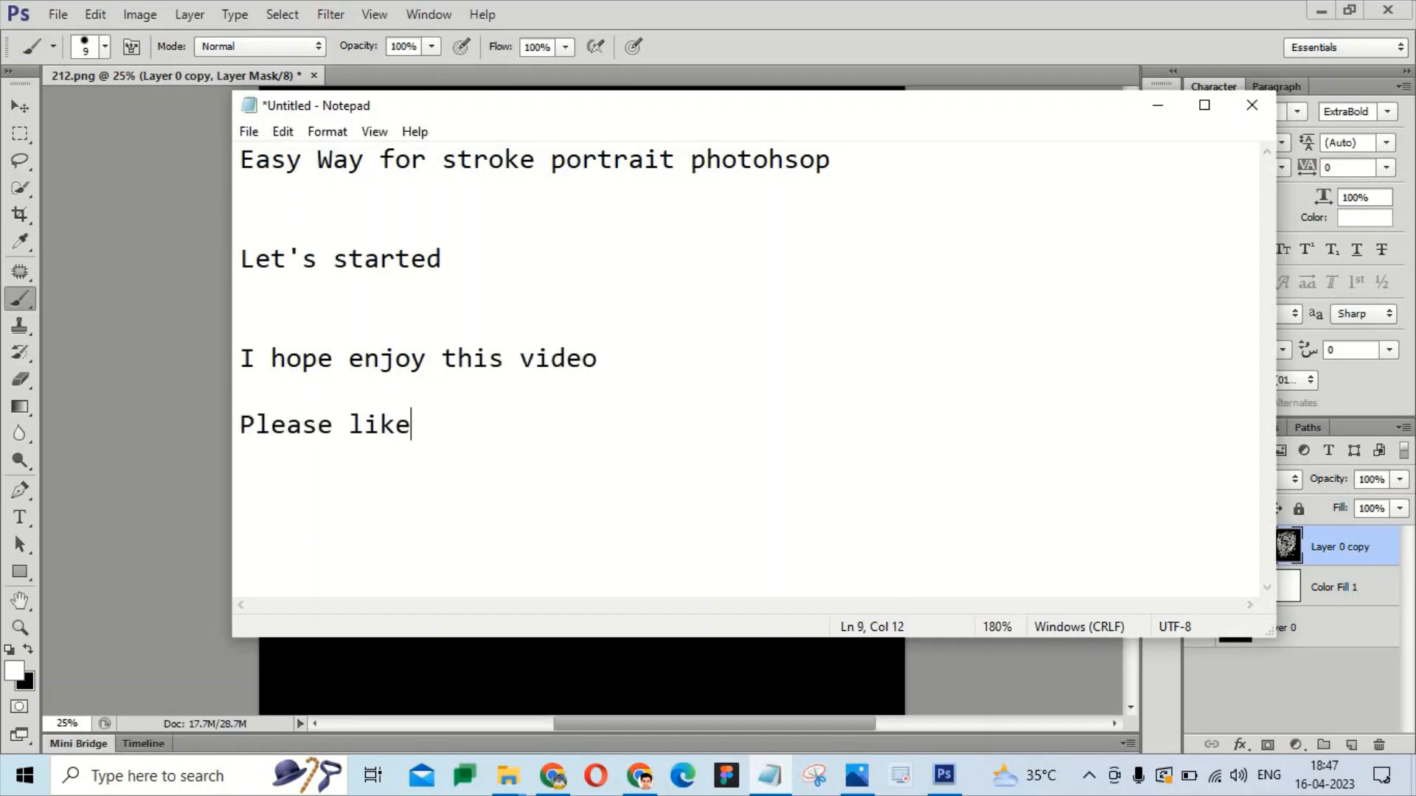
text(, share & subscribe)
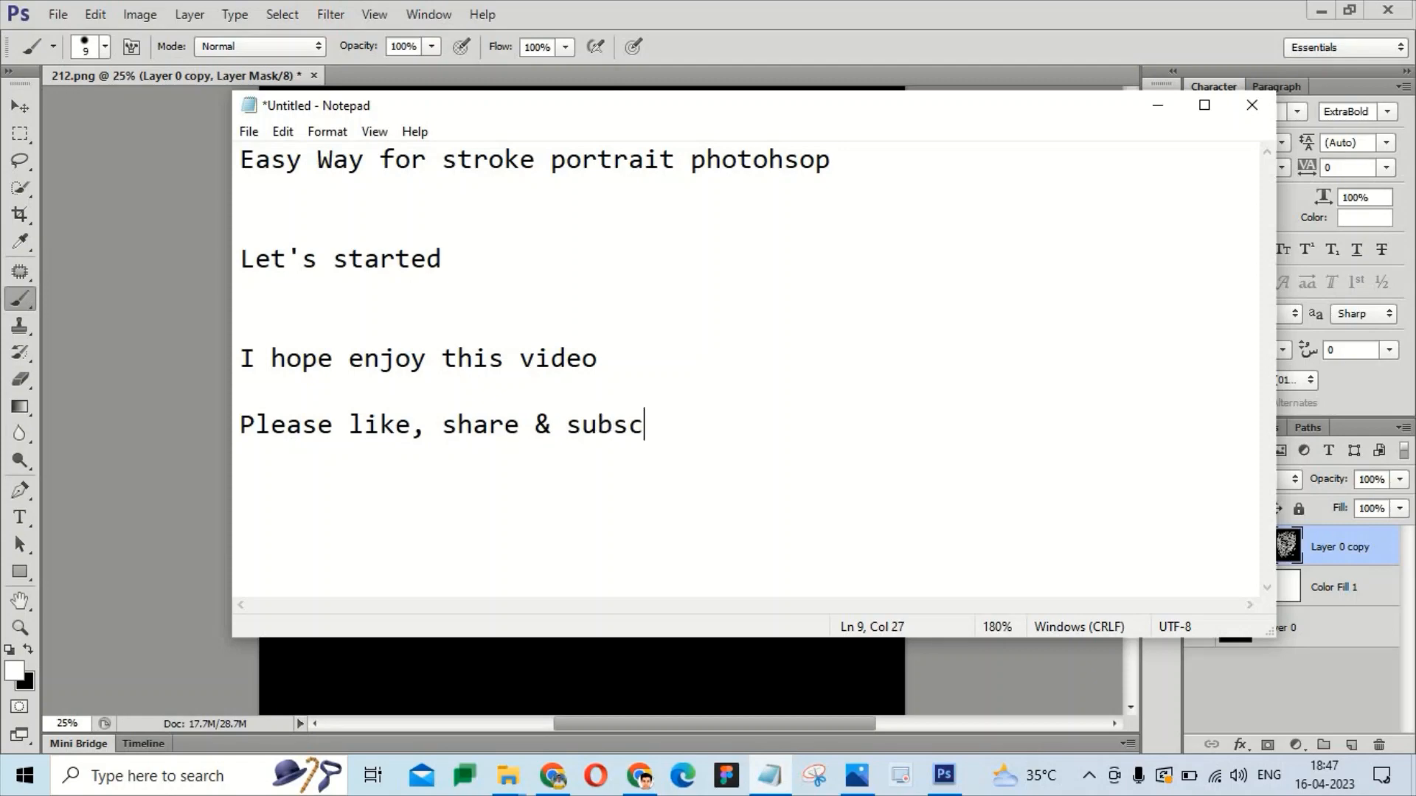
text(()
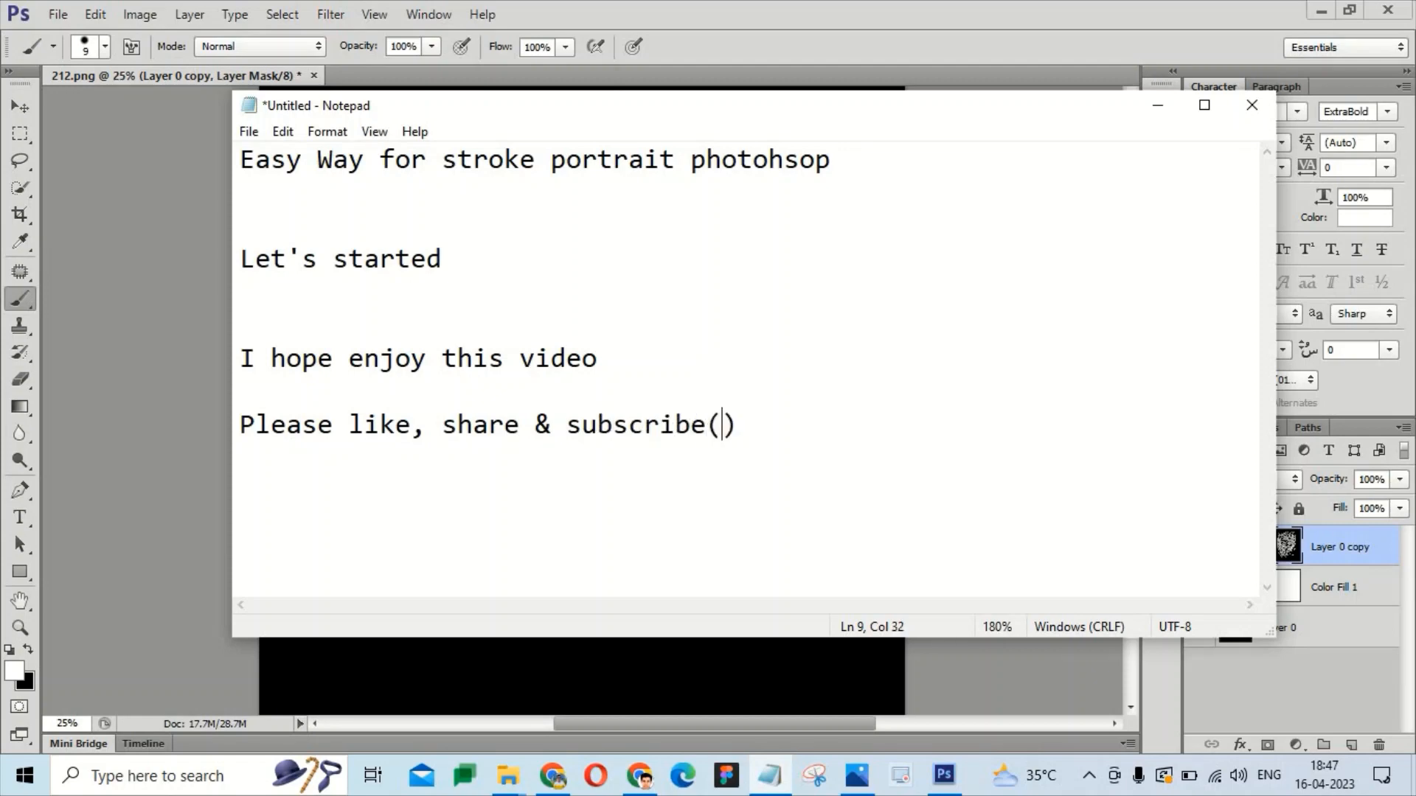